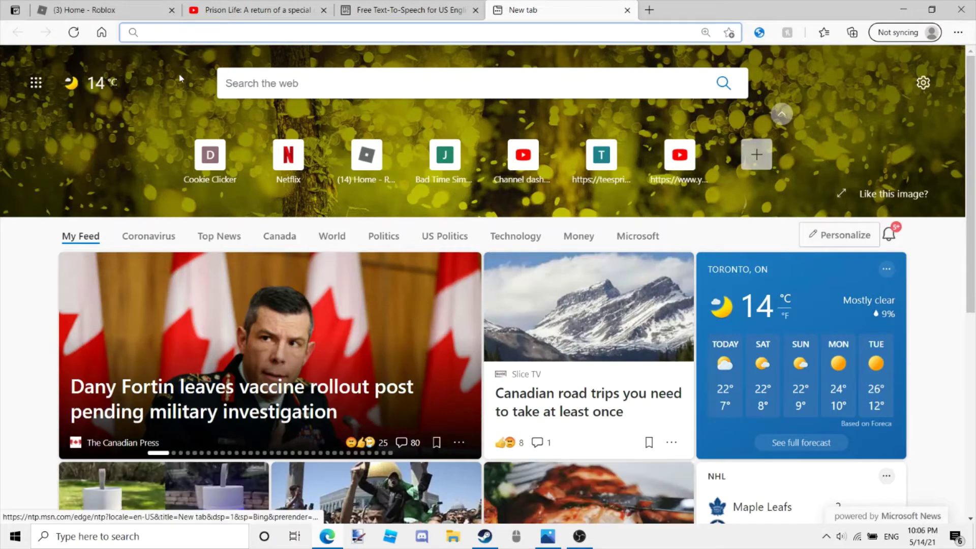
Scroll through the Roblox account home page, then return to the new tab page
{"action": "left_click", "coordinate": [101, 10]}
{"action": "mouse_move", "coordinate": [422, 259]}
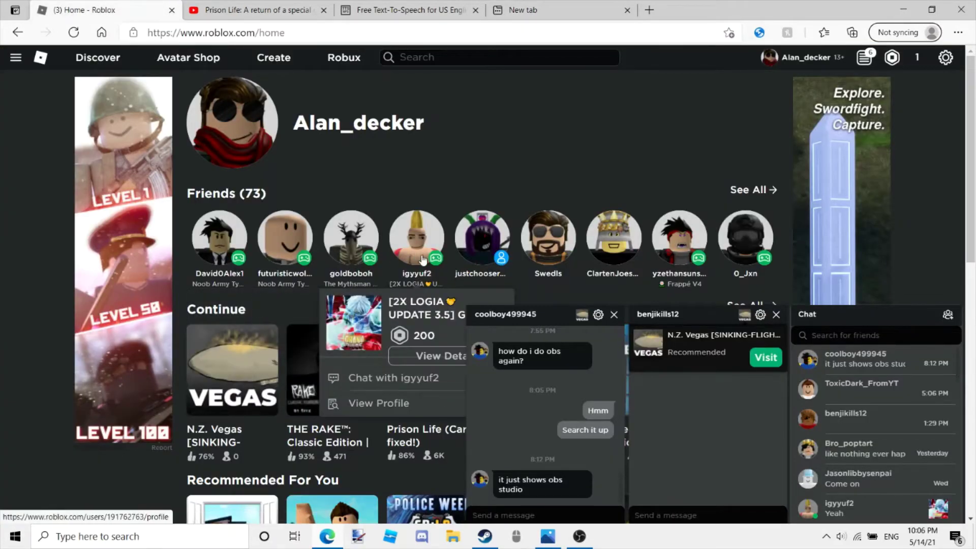
{"action": "scroll", "coordinate": [421, 259], "scroll_direction": "down", "scroll_amount": 7}
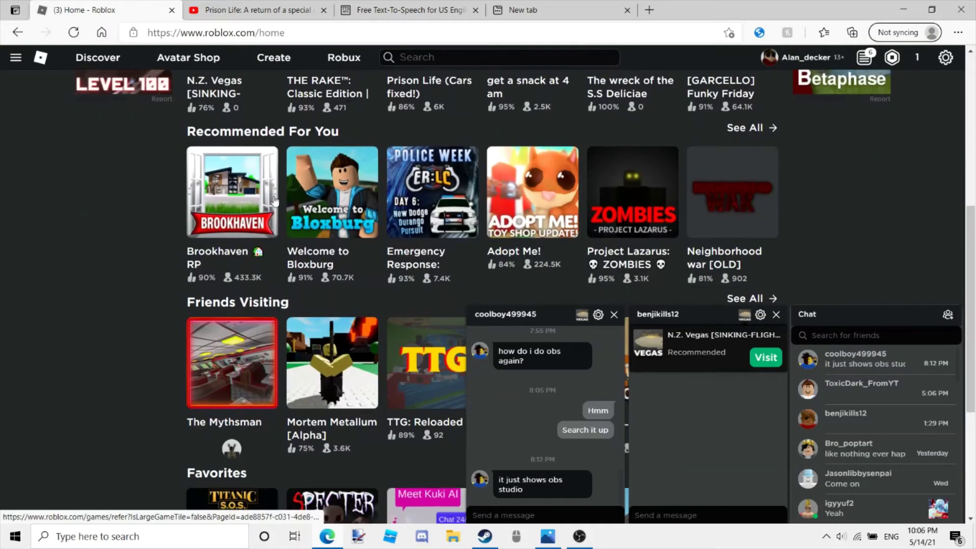
{"action": "scroll", "coordinate": [274, 201], "scroll_direction": "down", "scroll_amount": 2}
{"action": "scroll", "coordinate": [13, 333], "scroll_direction": "down", "scroll_amount": 3}
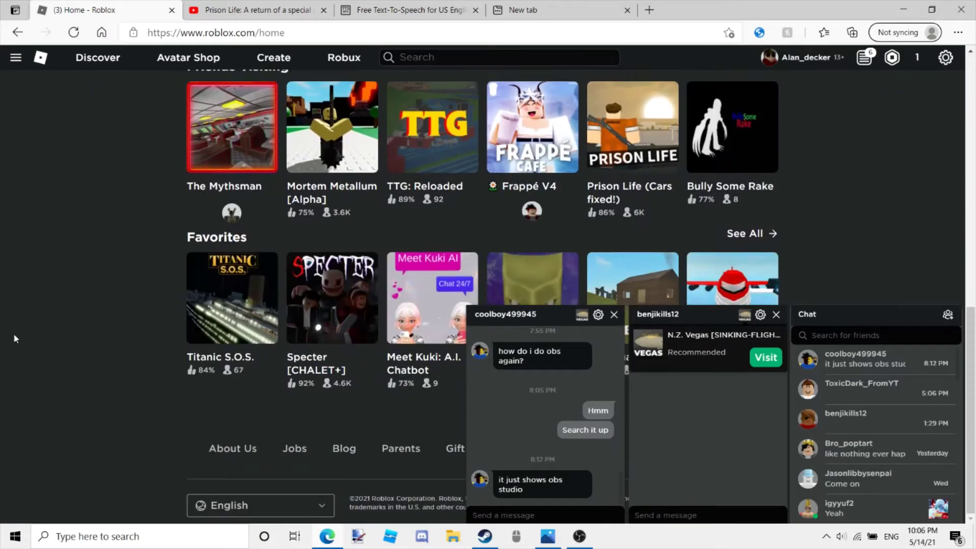
{"action": "left_click", "coordinate": [503, 16]}
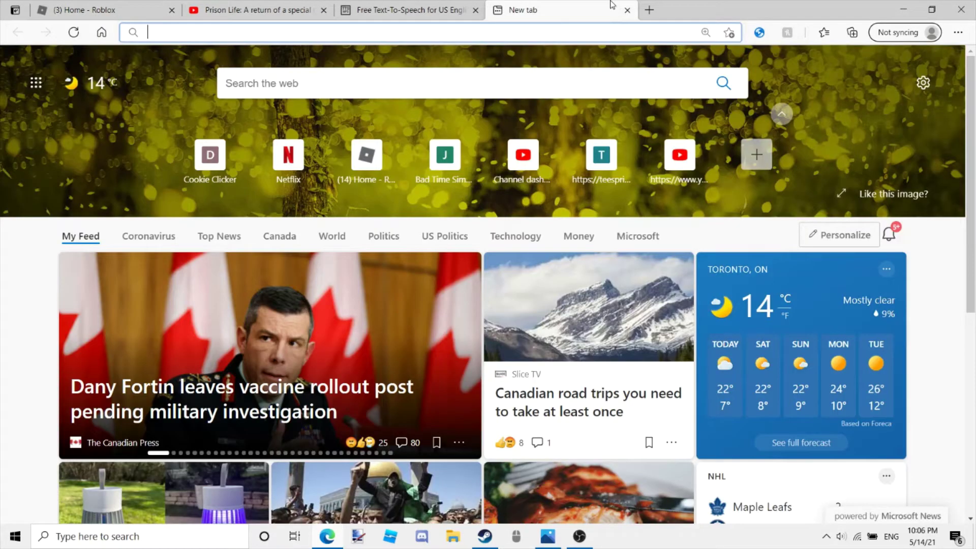
Delete the old subscribe message in TTSMP3 and enter 'Choose what voice you want to do'
{"action": "left_click", "coordinate": [447, 5]}
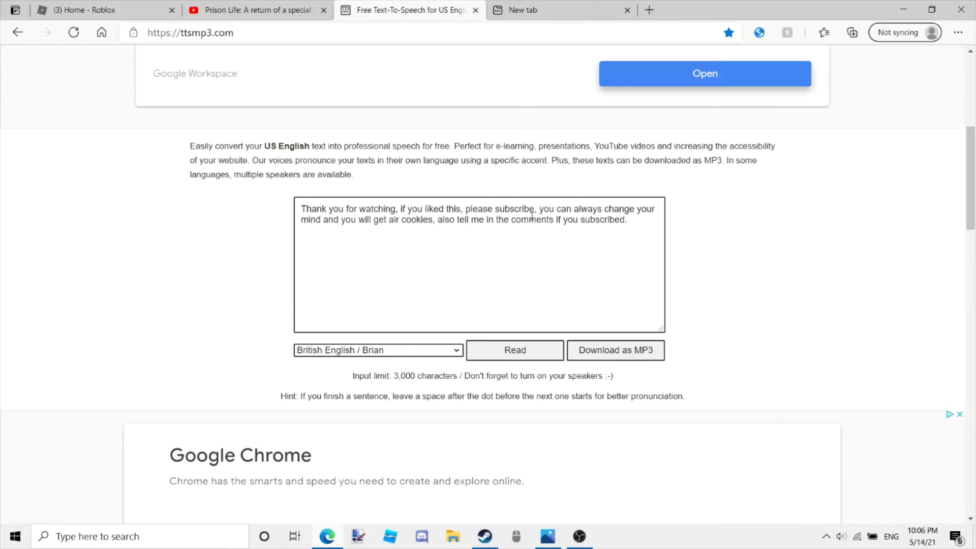
{"action": "left_click_drag", "start_coordinate": [605, 228], "coordinate": [359, 187]}
{"action": "key", "text": "BackSpace"}
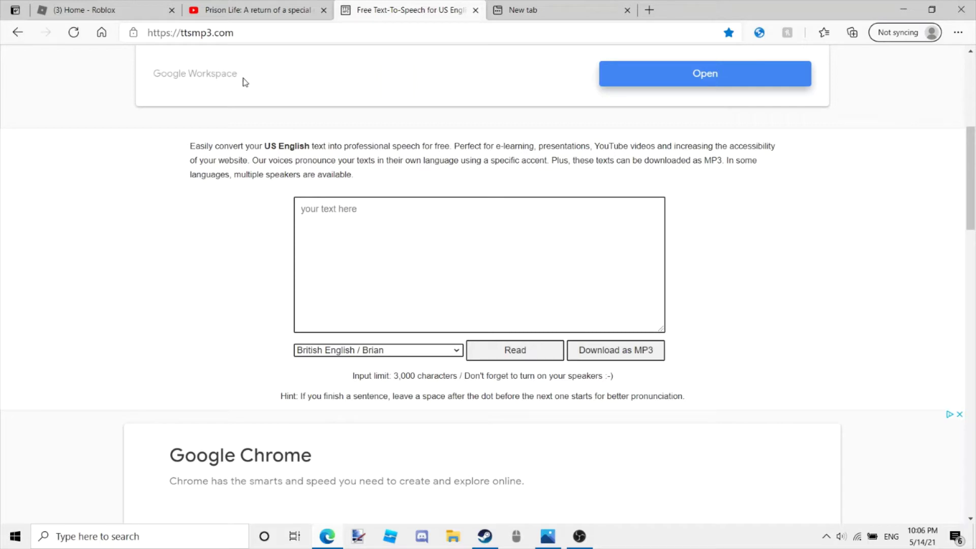
{"action": "left_click", "coordinate": [311, 39]}
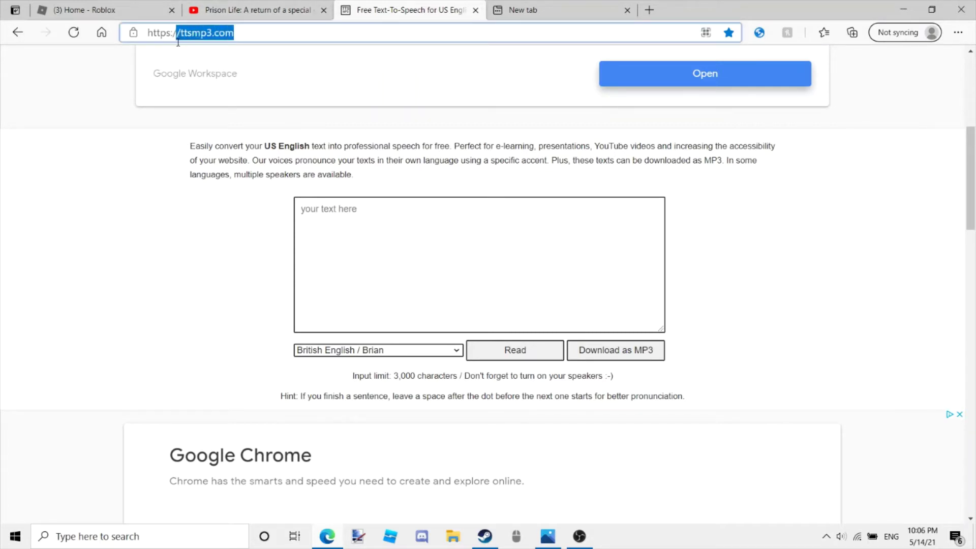
{"action": "left_click", "coordinate": [157, 34]}
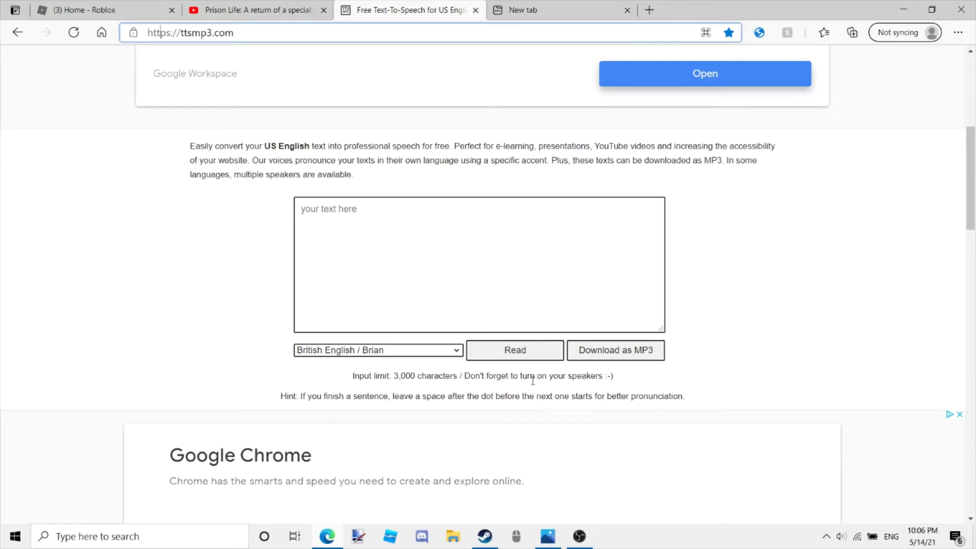
{"action": "left_click", "coordinate": [402, 279]}
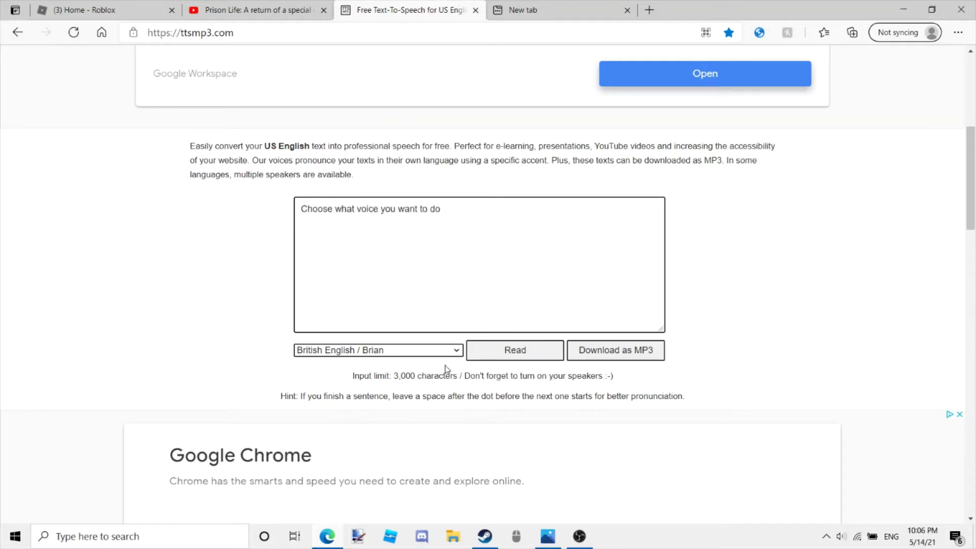
Play the sentence aloud, then switch to Australian English / Nicole and hear it again
{"action": "left_click", "coordinate": [510, 348]}
{"action": "left_click_drag", "start_coordinate": [502, 209], "coordinate": [191, 299]}
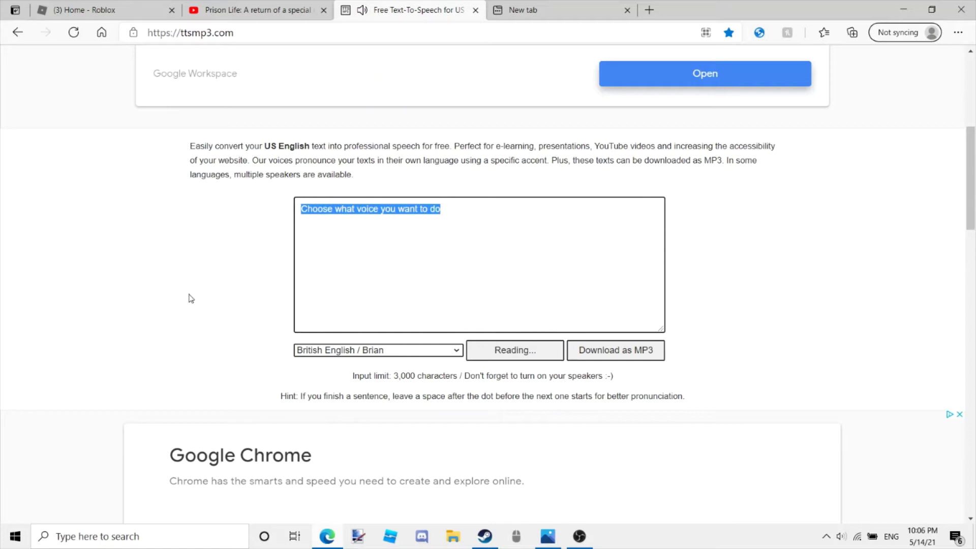
{"action": "left_click", "coordinate": [191, 299]}
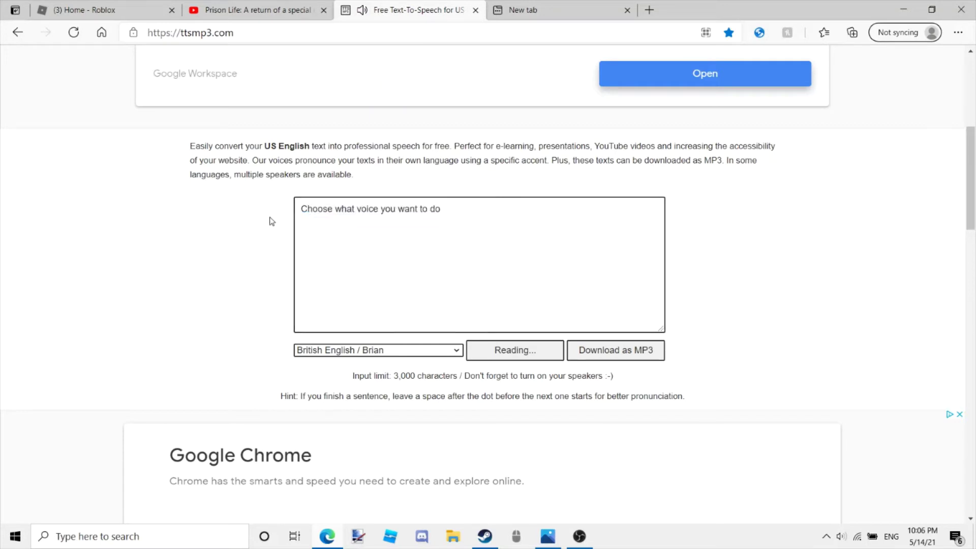
{"action": "left_click", "coordinate": [422, 352]}
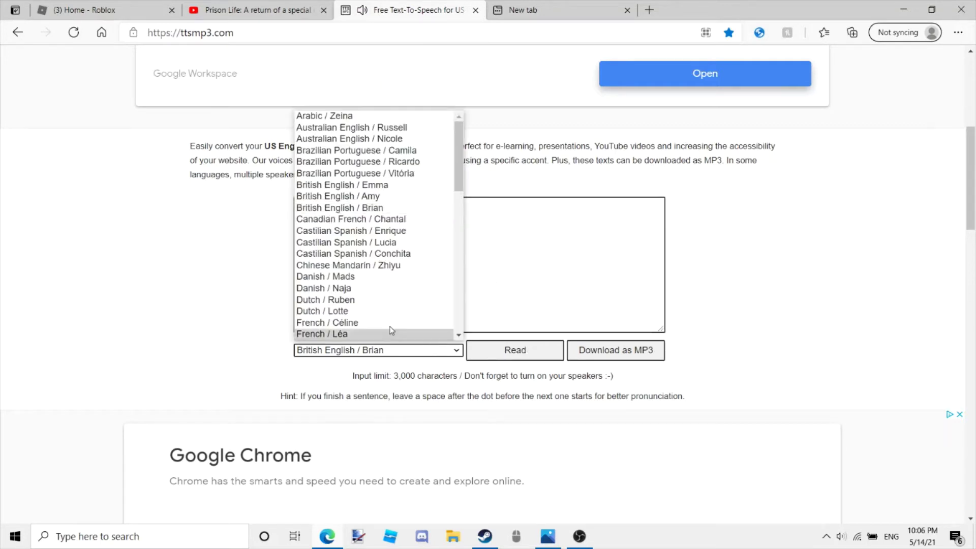
{"action": "left_click", "coordinate": [362, 138]}
{"action": "left_click", "coordinate": [533, 354]}
Try the Australian English / Russell voice, then go back to British English / Brian
{"action": "left_click", "coordinate": [424, 352]}
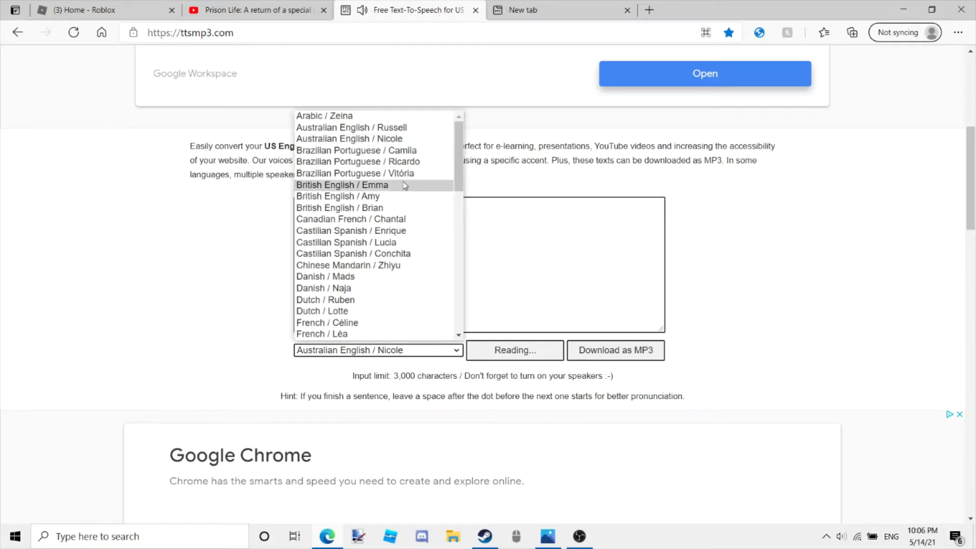
{"action": "left_click", "coordinate": [415, 133]}
{"action": "left_click", "coordinate": [403, 350]}
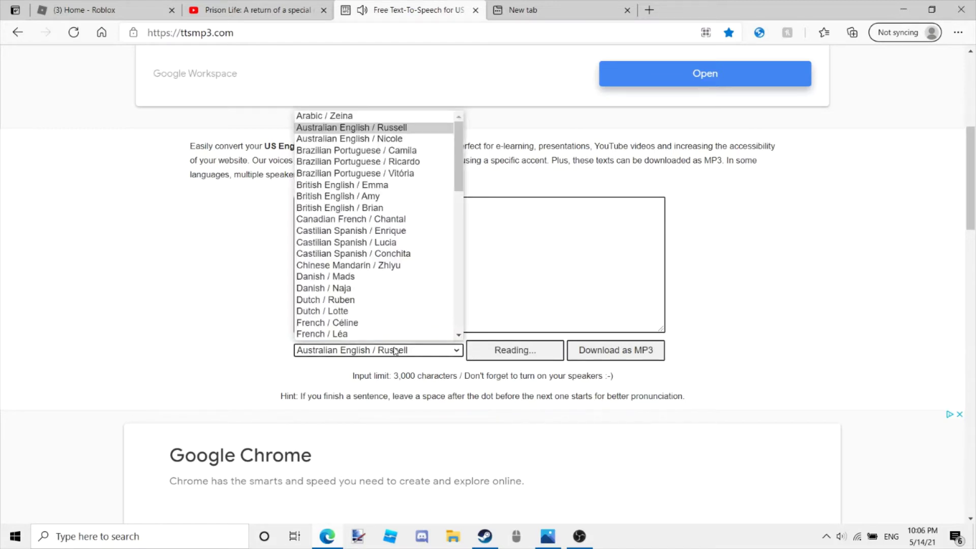
{"action": "left_click", "coordinate": [401, 206]}
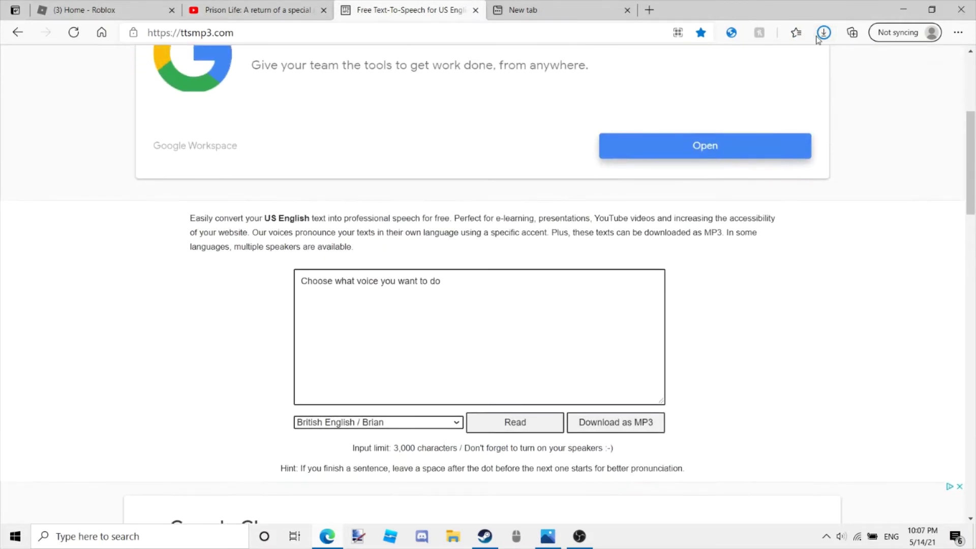
Show the downloaded voice MP3 in its folder from Edge's downloads list
{"action": "left_click", "coordinate": [821, 34]}
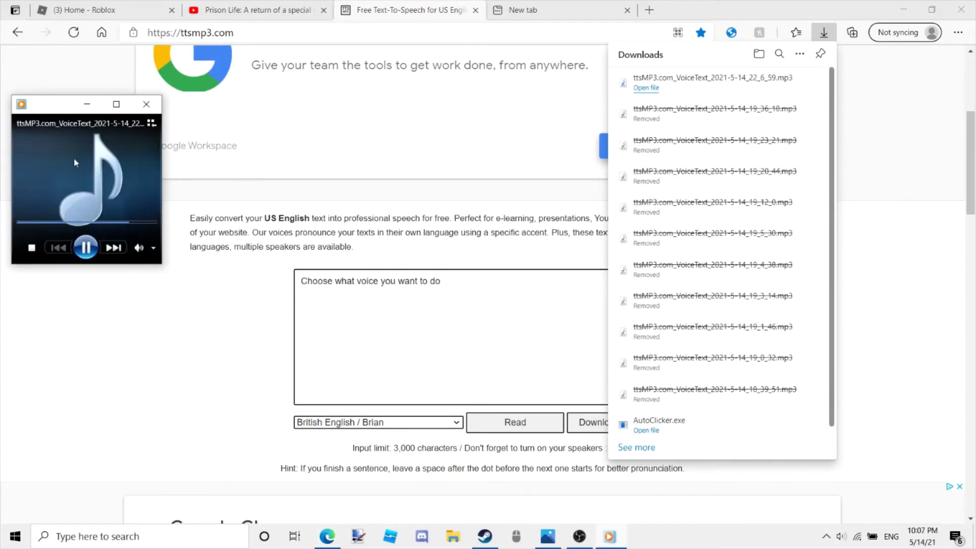
{"action": "right_click", "coordinate": [711, 83]}
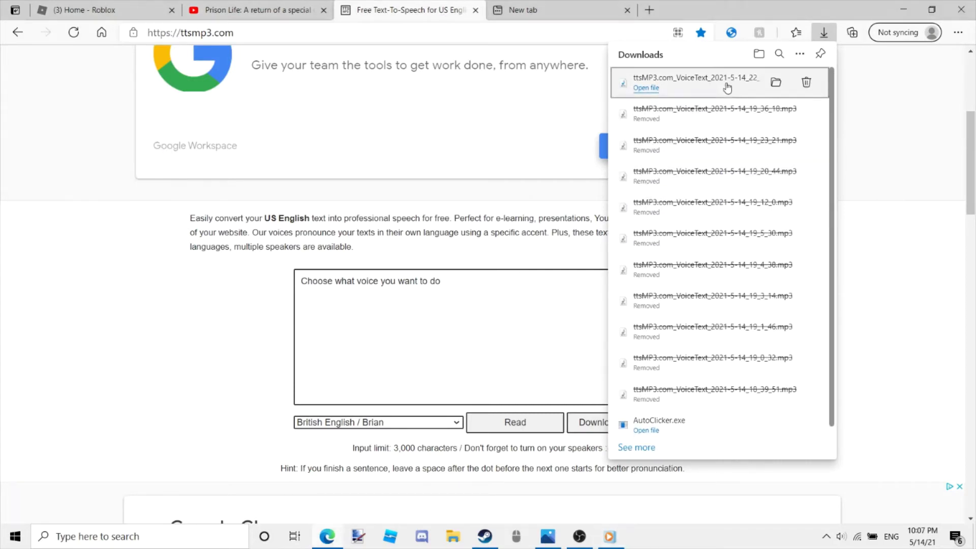
{"action": "left_click", "coordinate": [707, 142]}
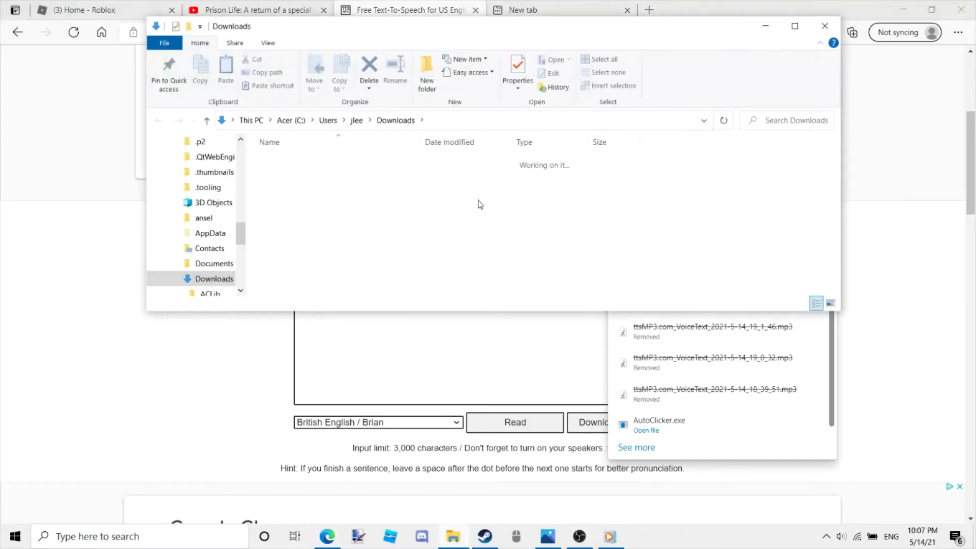
Browse Videos > Robot voices through the 3D models, John and Me subfolders
{"action": "scroll", "coordinate": [196, 249], "scroll_direction": "down", "scroll_amount": 7}
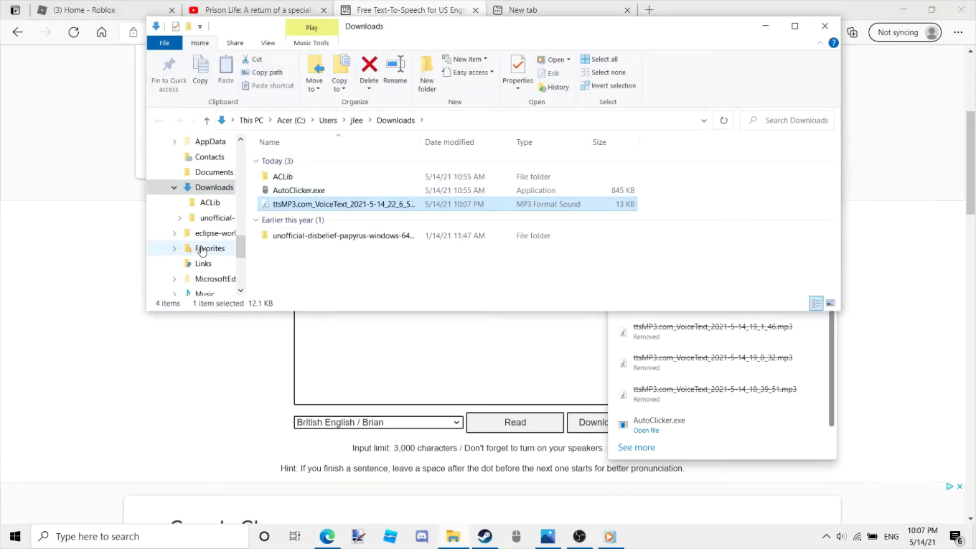
{"action": "left_click", "coordinate": [164, 221]}
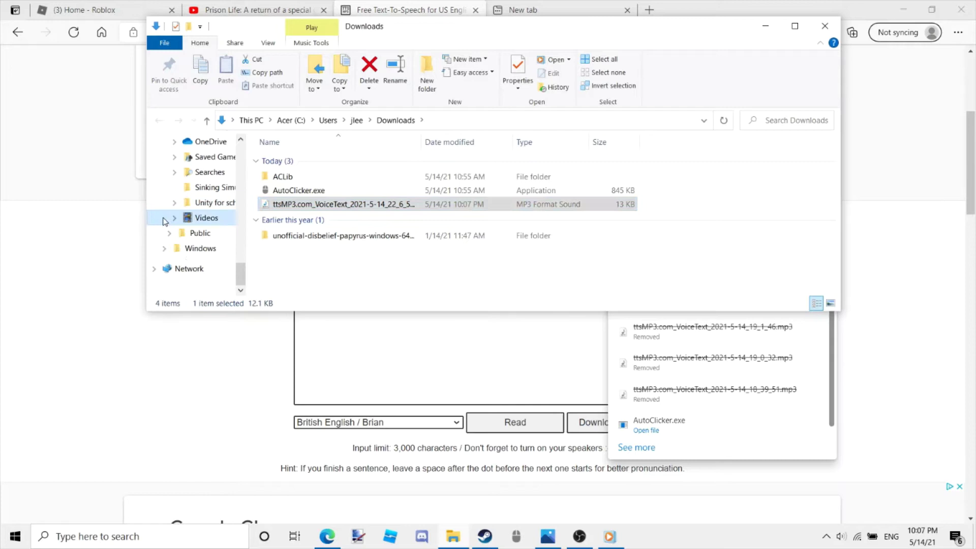
{"action": "left_click", "coordinate": [174, 219]}
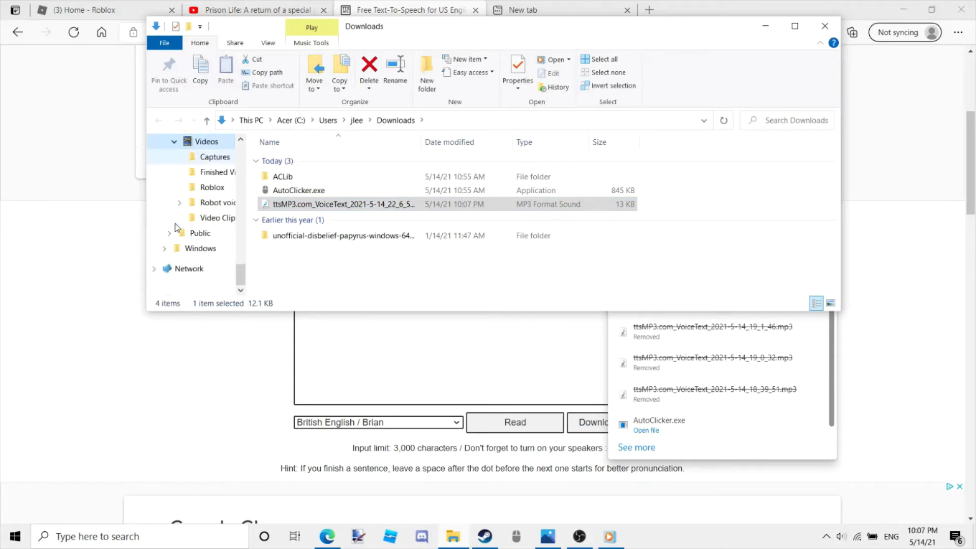
{"action": "left_click_drag", "start_coordinate": [179, 206], "coordinate": [211, 158]}
{"action": "left_click", "coordinate": [211, 158]}
{"action": "left_click", "coordinate": [211, 173]}
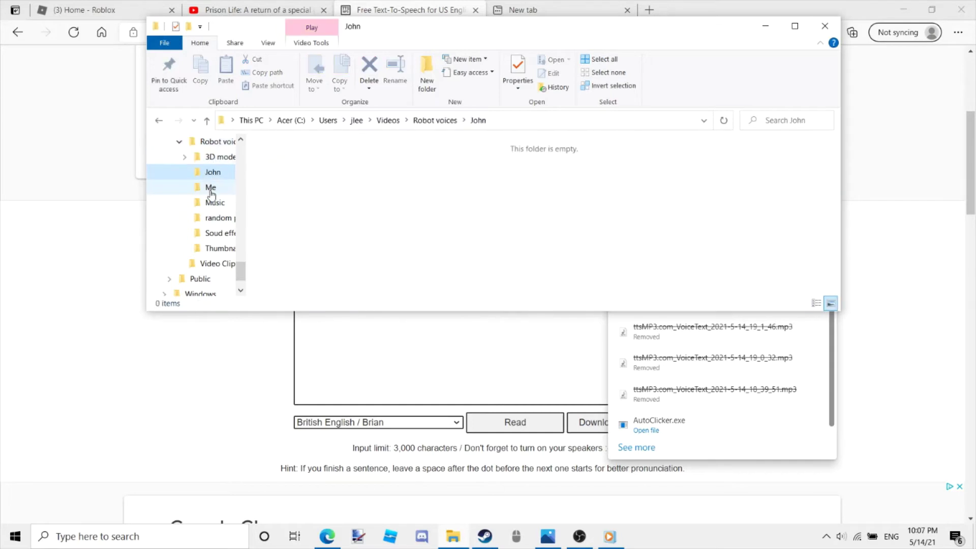
{"action": "left_click", "coordinate": [211, 188]}
Continue through the Music, random people and Soud effects folders to Thumbnails
{"action": "scroll", "coordinate": [358, 247], "scroll_direction": "down", "scroll_amount": 20}
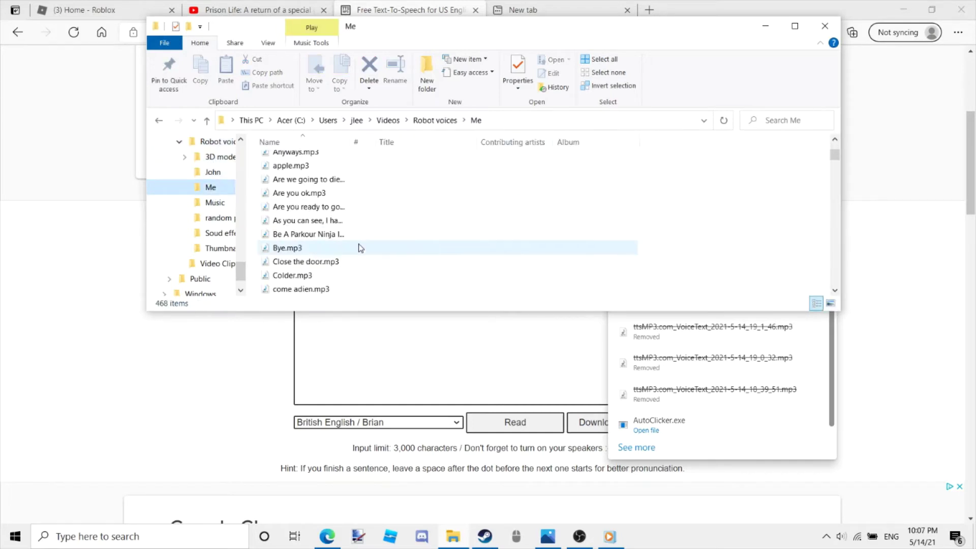
{"action": "scroll", "coordinate": [355, 264], "scroll_direction": "down", "scroll_amount": 20}
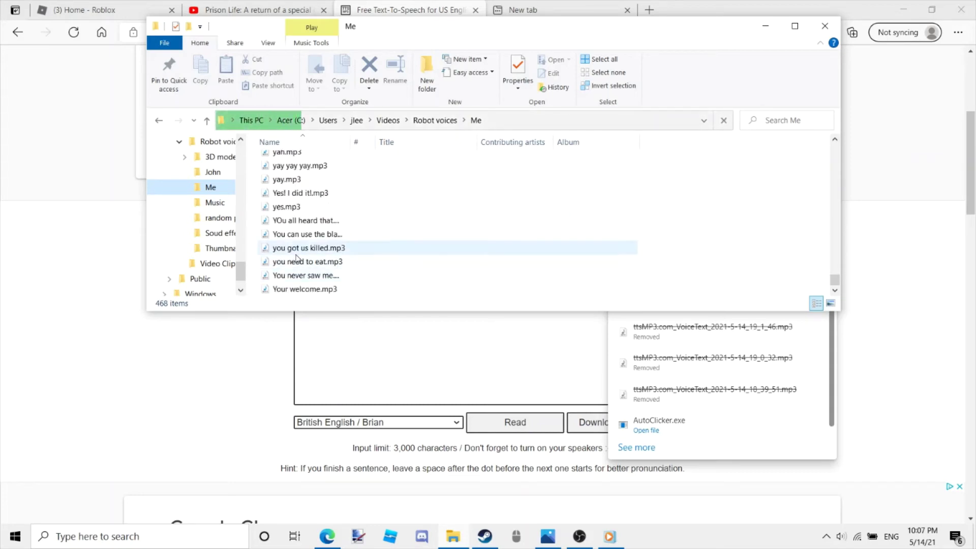
{"action": "left_click", "coordinate": [219, 204]}
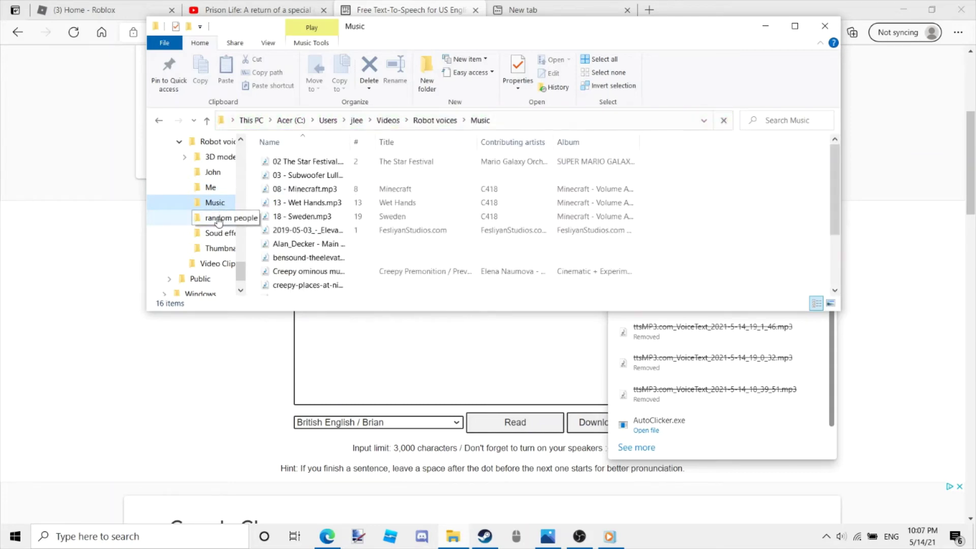
{"action": "left_click", "coordinate": [217, 218]}
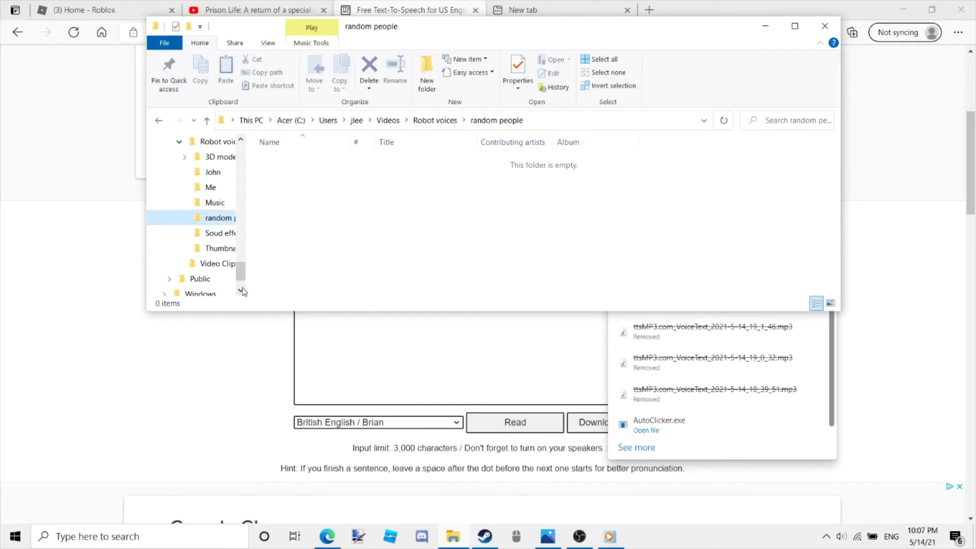
{"action": "left_click", "coordinate": [218, 233]}
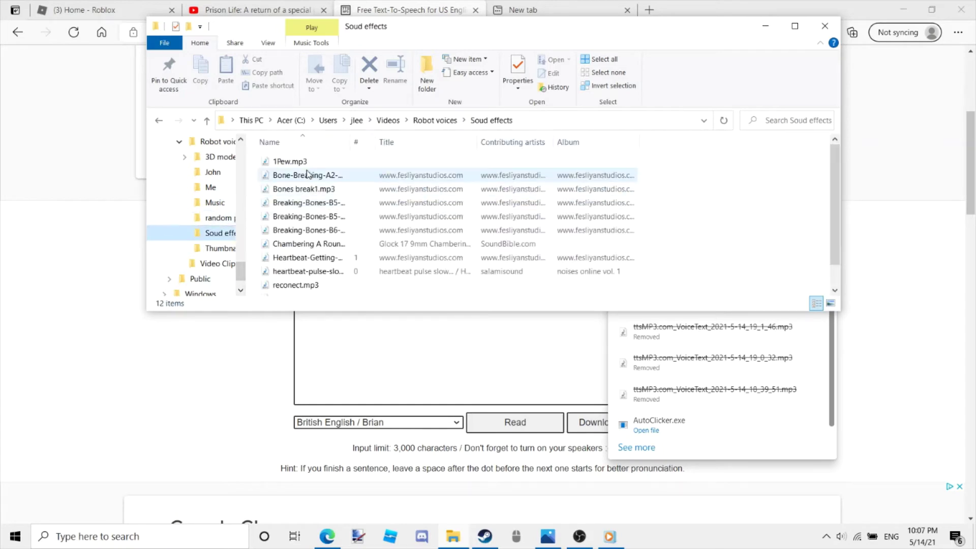
{"action": "scroll", "coordinate": [304, 174], "scroll_direction": "down", "scroll_amount": 1}
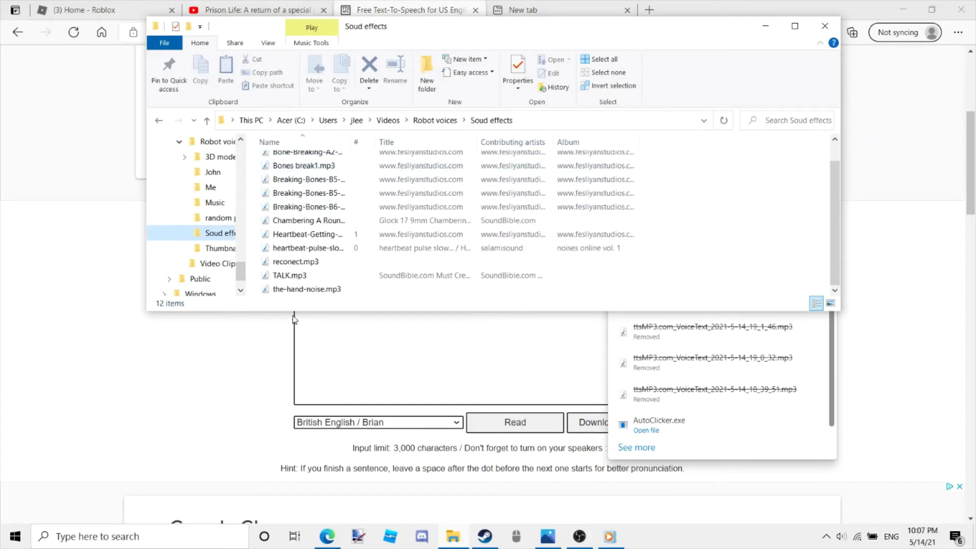
{"action": "left_click", "coordinate": [213, 248]}
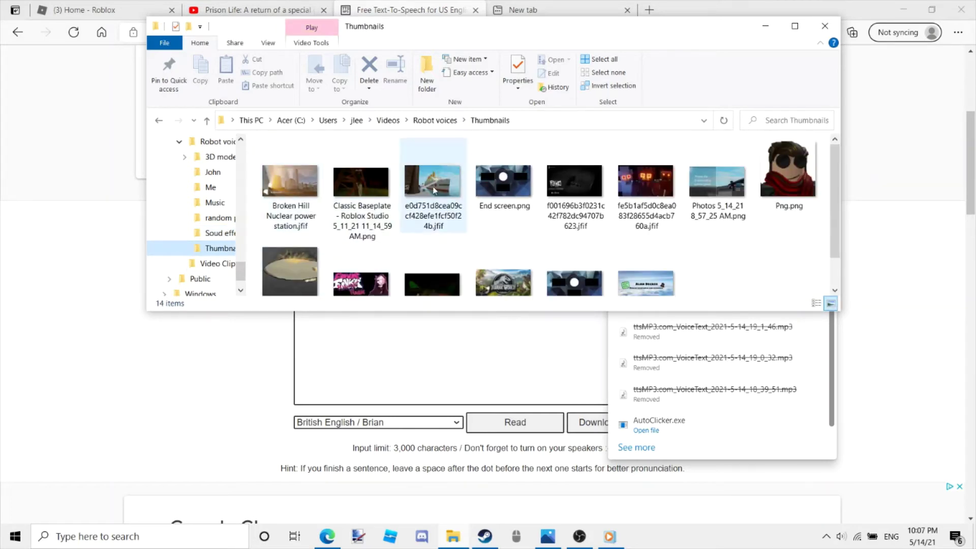
{"action": "scroll", "coordinate": [646, 203], "scroll_direction": "down", "scroll_amount": 1}
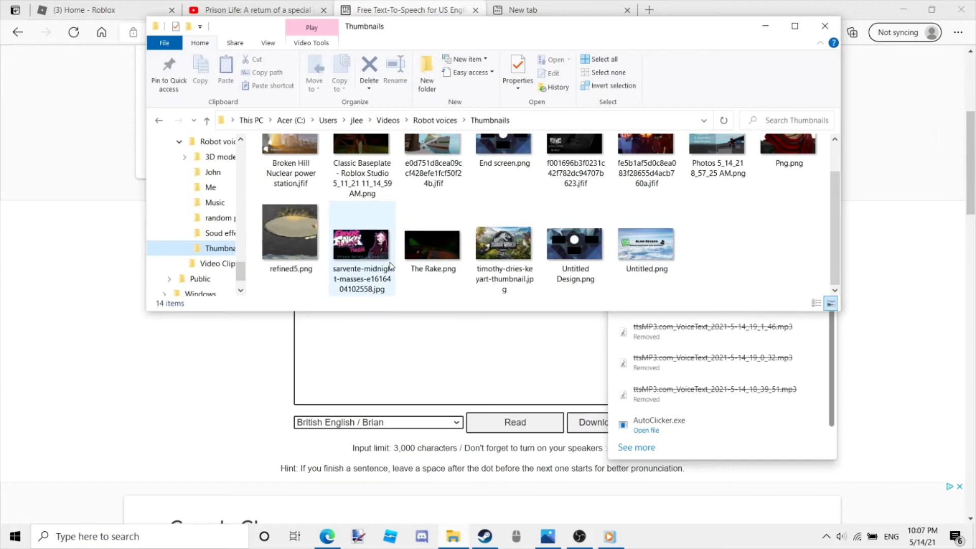
Delete sarvente-midnight-masses.jpg from Thumbnails and bring the TTSMP3 page back to the front
{"action": "left_click", "coordinate": [369, 256]}
{"action": "right_click", "coordinate": [369, 257]}
{"action": "left_click", "coordinate": [400, 480]}
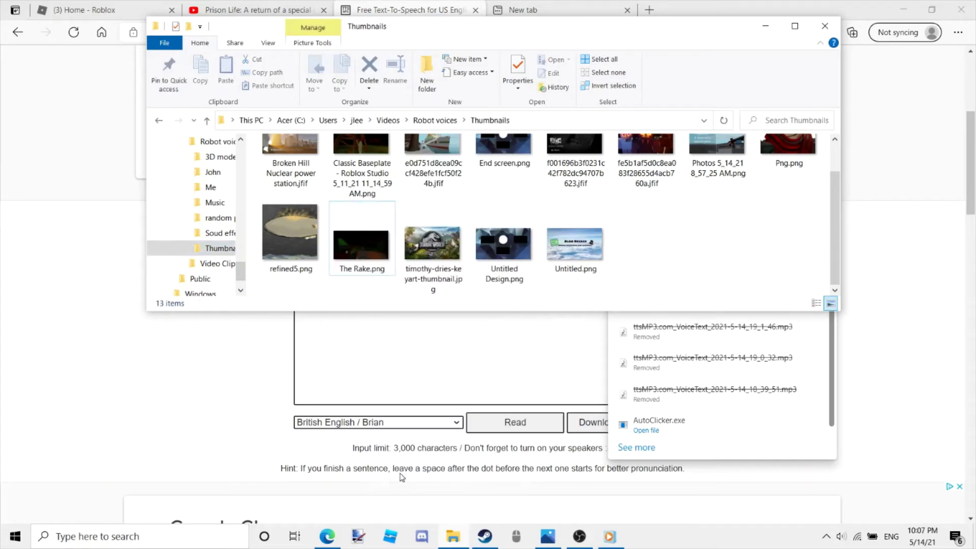
{"action": "left_click", "coordinate": [210, 187]}
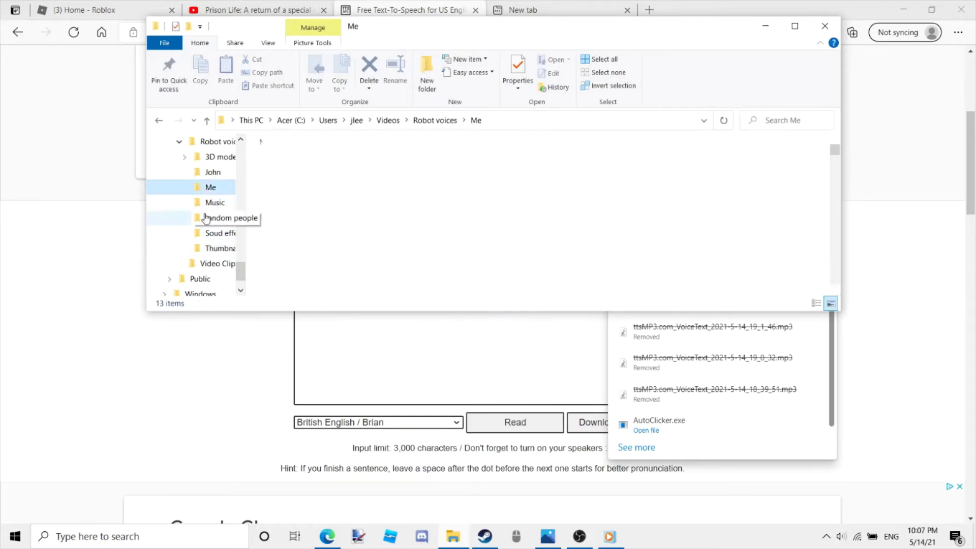
{"action": "left_click", "coordinate": [213, 486]}
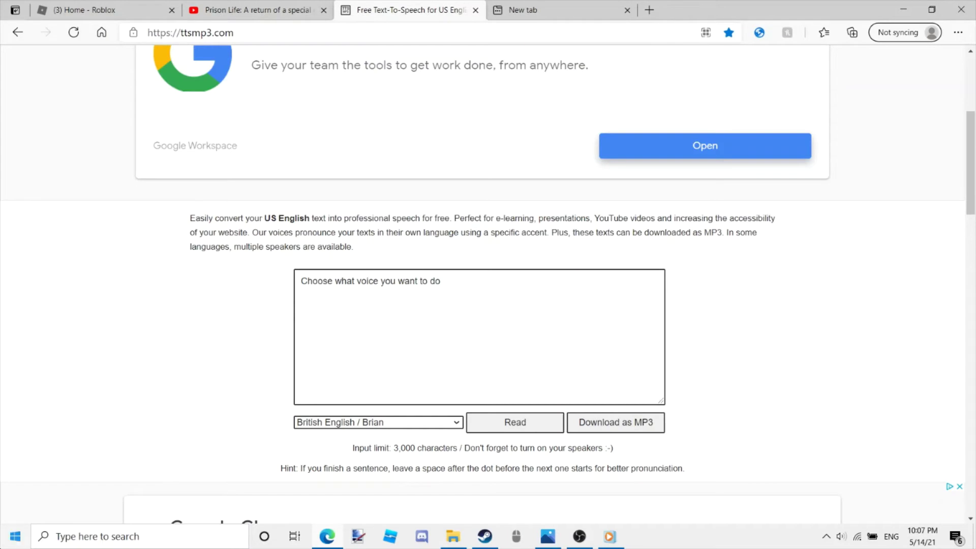
Launch the Photos app from the Start menu and dismiss its new edit session prompt
{"action": "left_click", "coordinate": [2, 545]}
{"action": "left_click", "coordinate": [2, 545]}
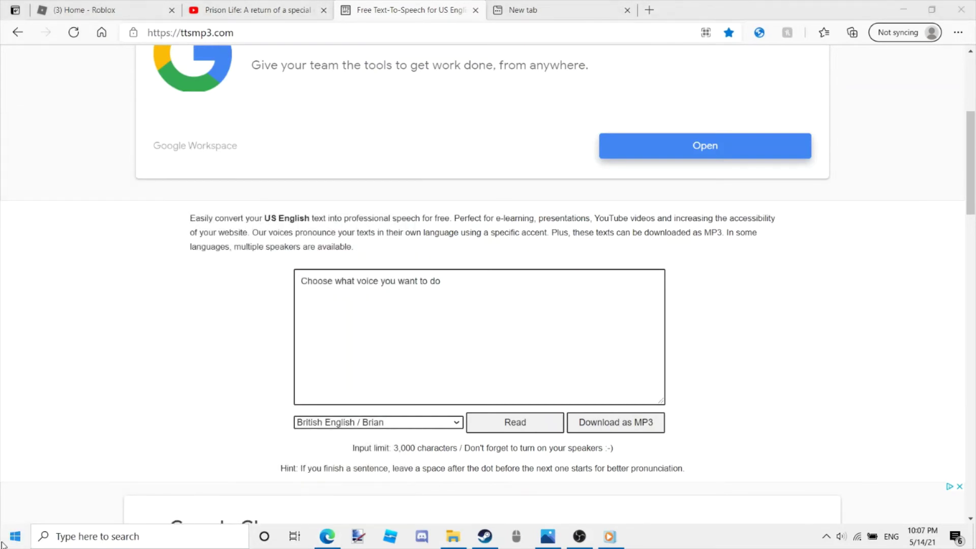
{"action": "left_click", "coordinate": [2, 545]}
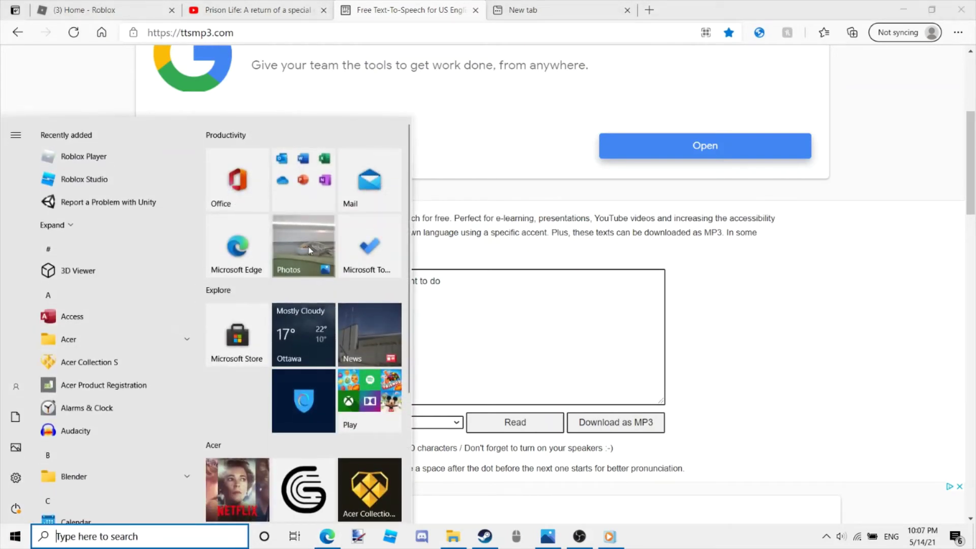
{"action": "left_click", "coordinate": [307, 246]}
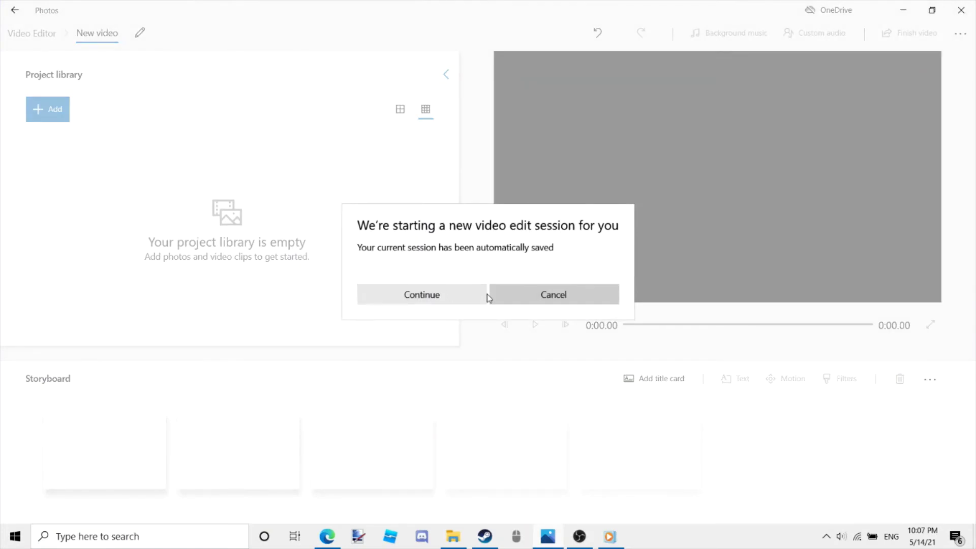
{"action": "left_click", "coordinate": [545, 299]}
Search Start for 'video', launch Video editor and accept a new video edit session
{"action": "left_click", "coordinate": [15, 536]}
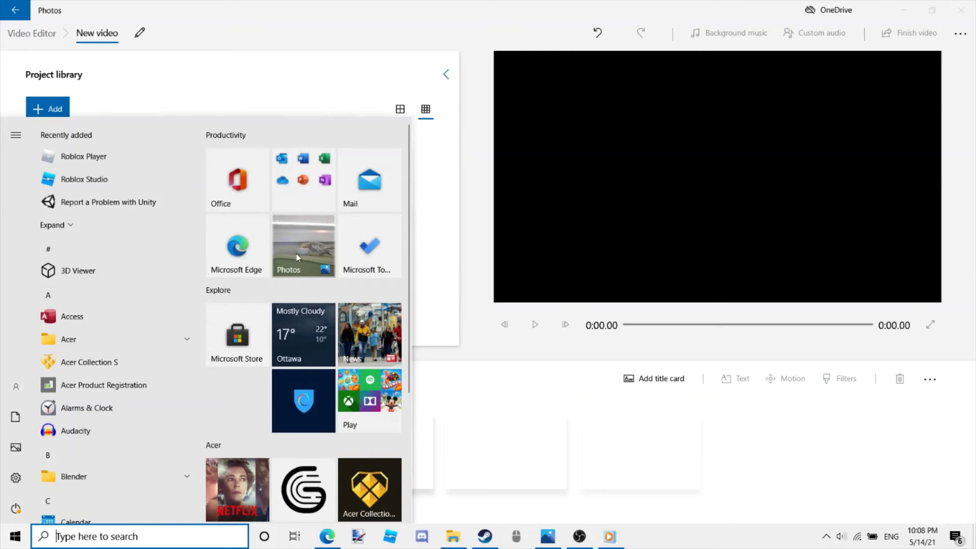
{"action": "type", "text": "video"}
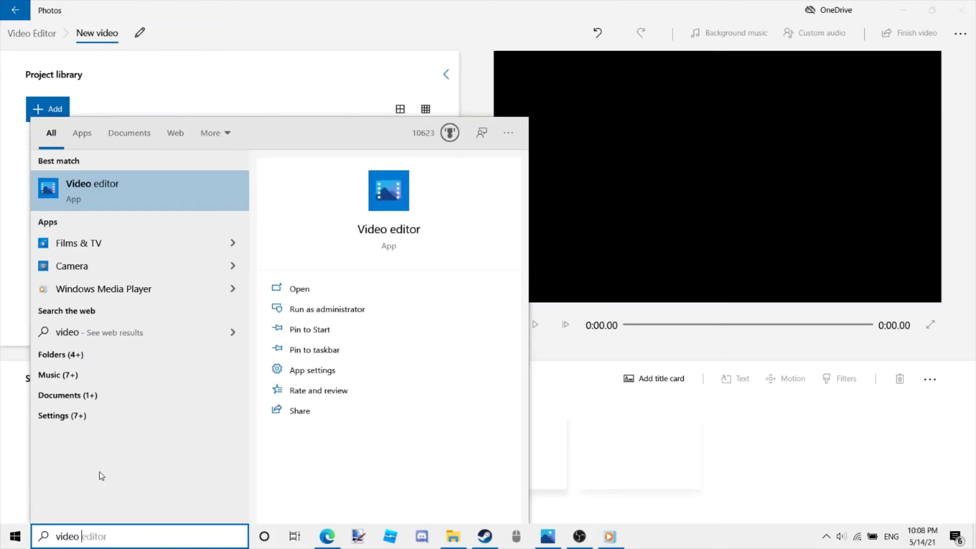
{"action": "key", "text": "Return"}
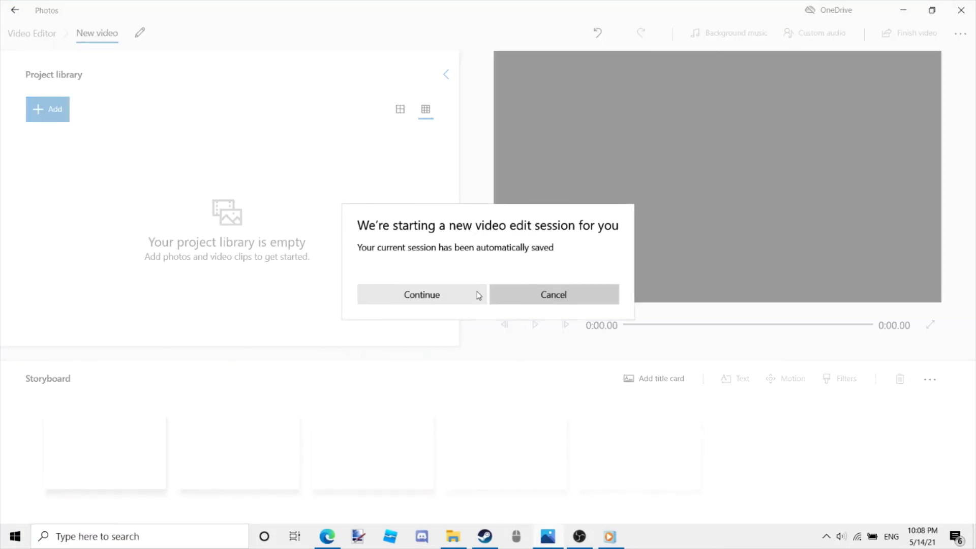
{"action": "left_click", "coordinate": [569, 304]}
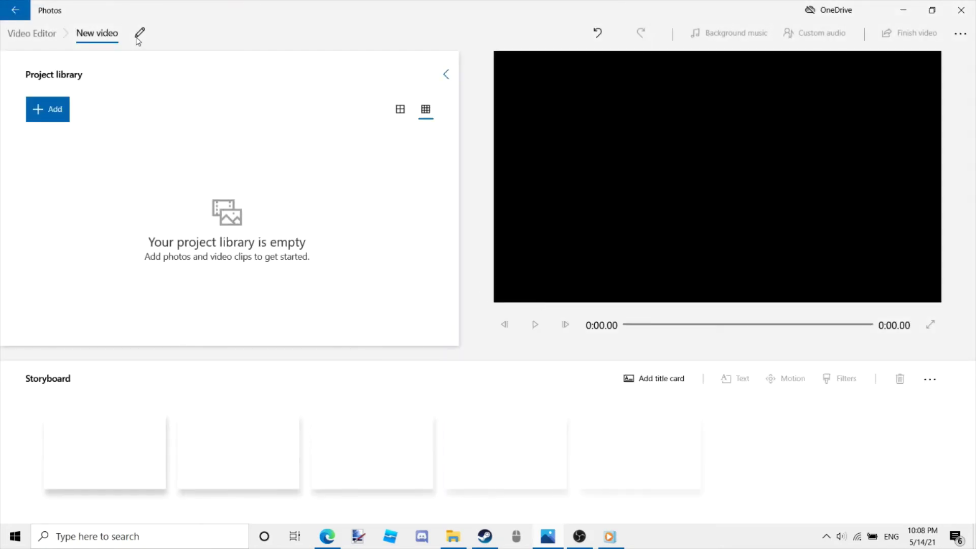
Keep the project name 'New video' and begin adding media from this PC via Robot voices
{"action": "left_click", "coordinate": [138, 36]}
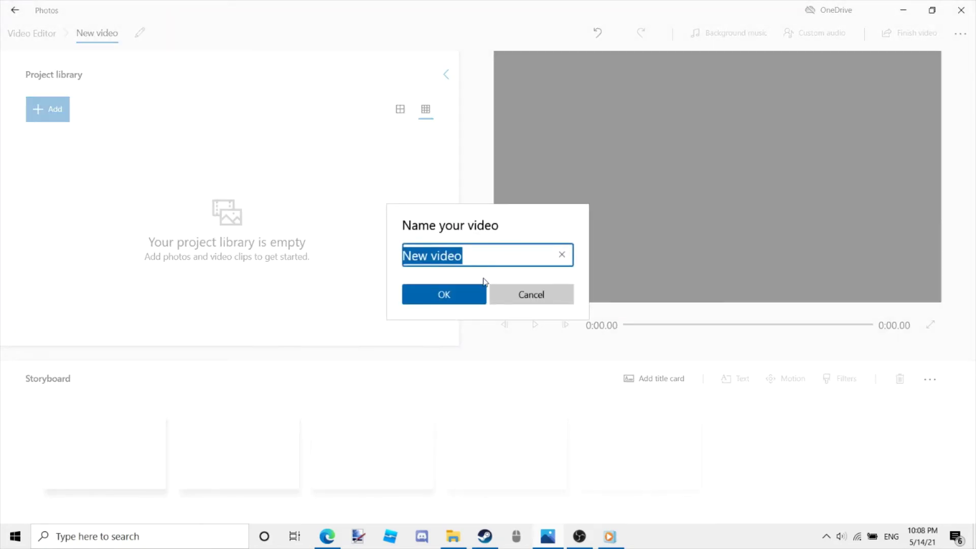
{"action": "left_click", "coordinate": [512, 293]}
{"action": "left_click", "coordinate": [44, 105]}
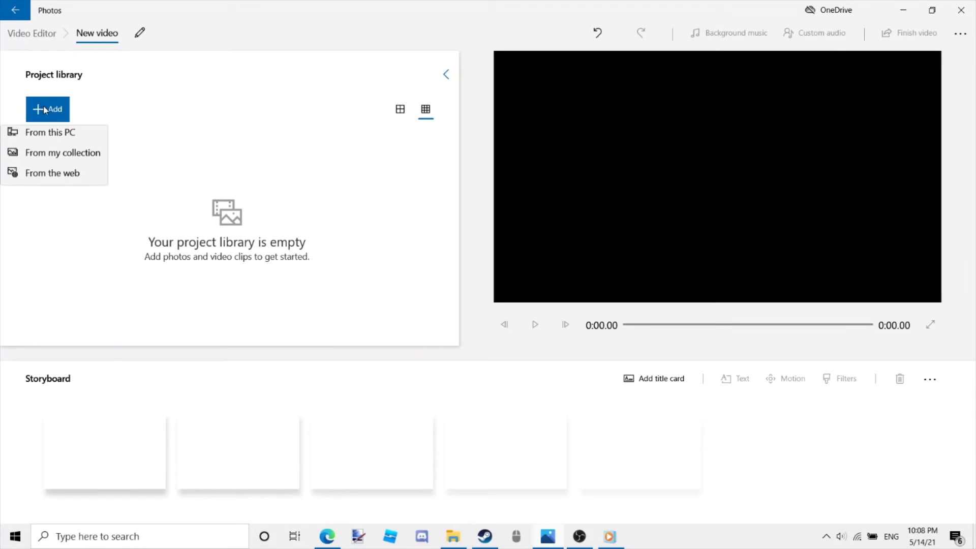
{"action": "left_click", "coordinate": [93, 141]}
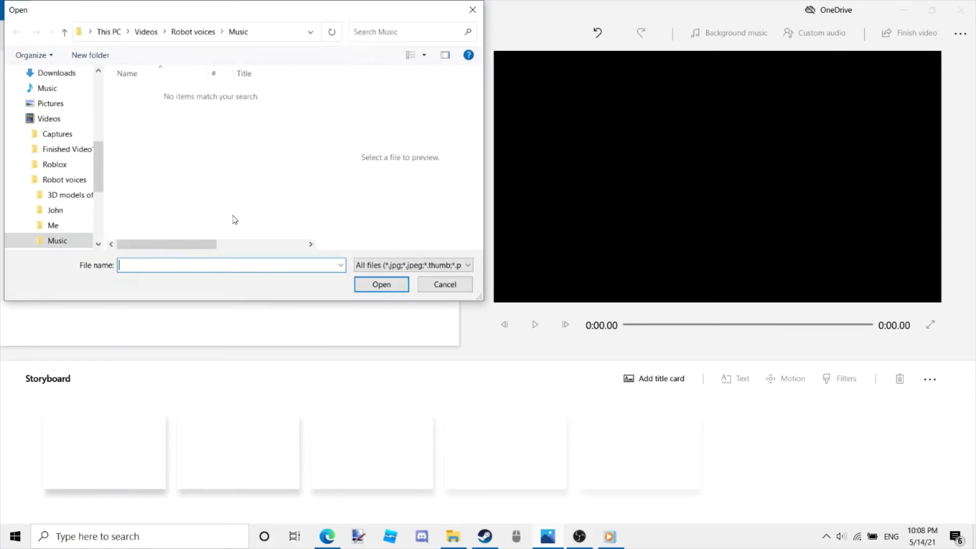
{"action": "left_click", "coordinate": [56, 182]}
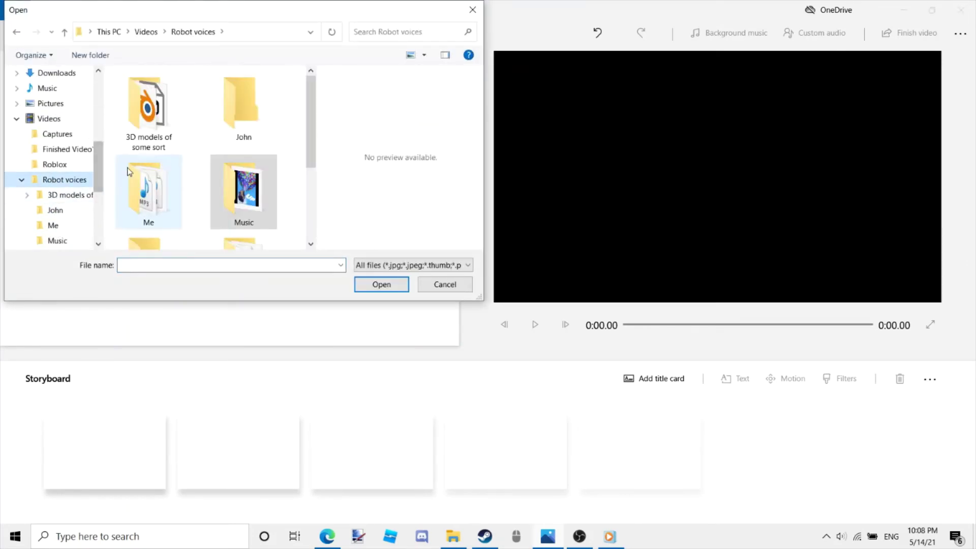
{"action": "scroll", "coordinate": [131, 169], "scroll_direction": "down", "scroll_amount": 2}
{"action": "scroll", "coordinate": [144, 190], "scroll_direction": "up", "scroll_amount": 2}
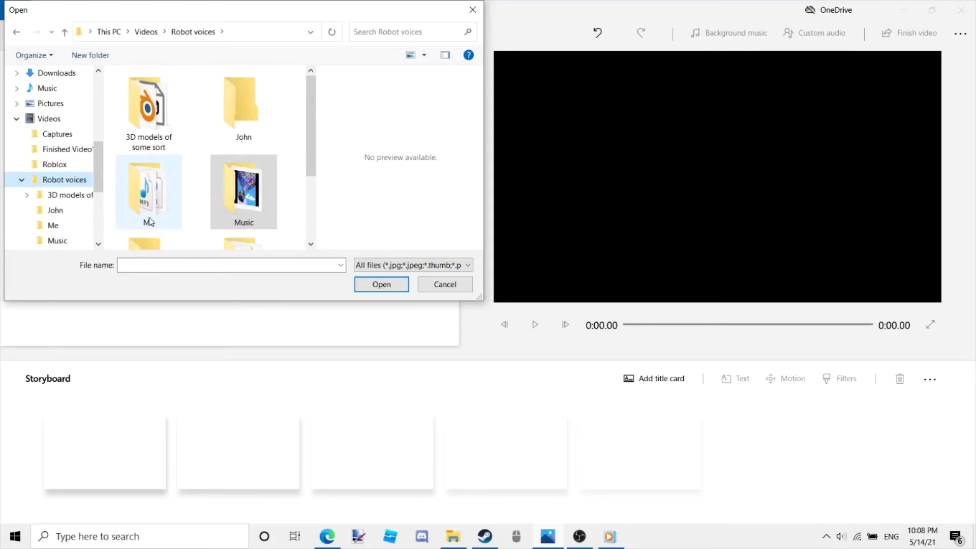
Import the first video from Finished Video's > Roblox and drag it onto the storyboard
{"action": "left_click", "coordinate": [72, 152]}
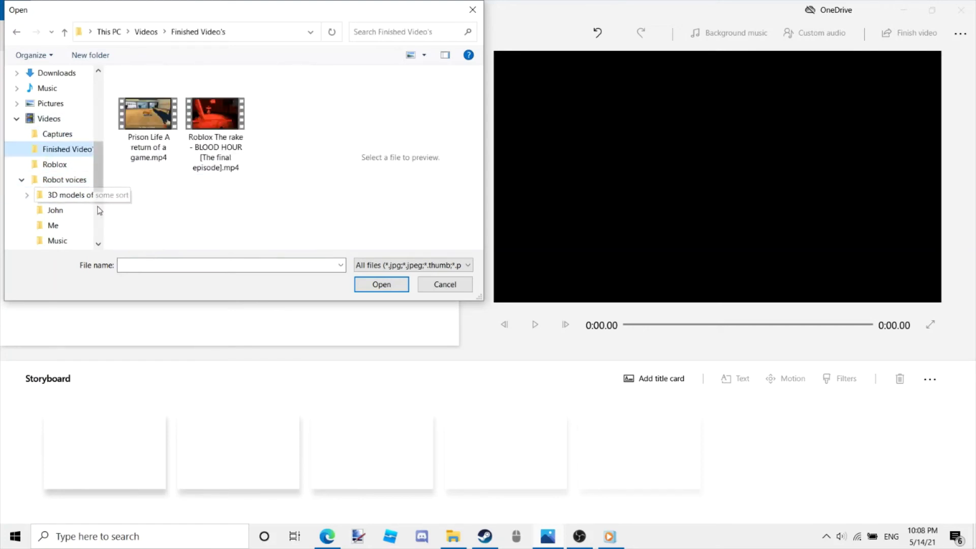
{"action": "left_click", "coordinate": [68, 166]}
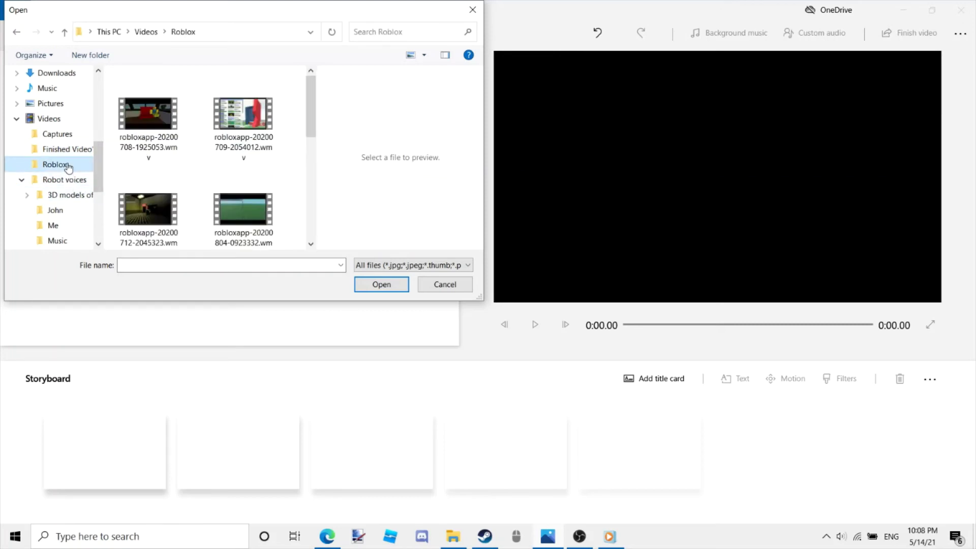
{"action": "left_click", "coordinate": [161, 126]}
{"action": "left_click", "coordinate": [381, 284]}
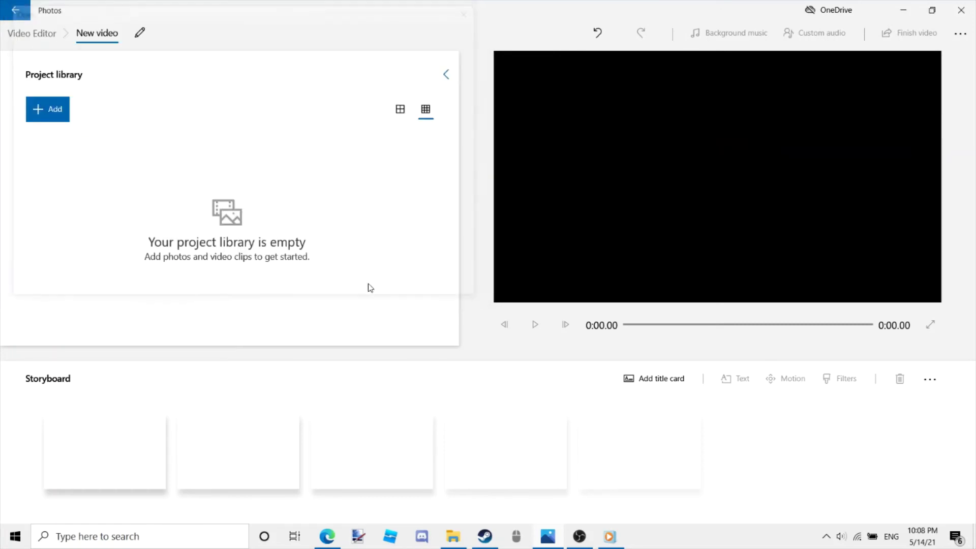
{"action": "left_click_drag", "start_coordinate": [97, 178], "coordinate": [164, 440]}
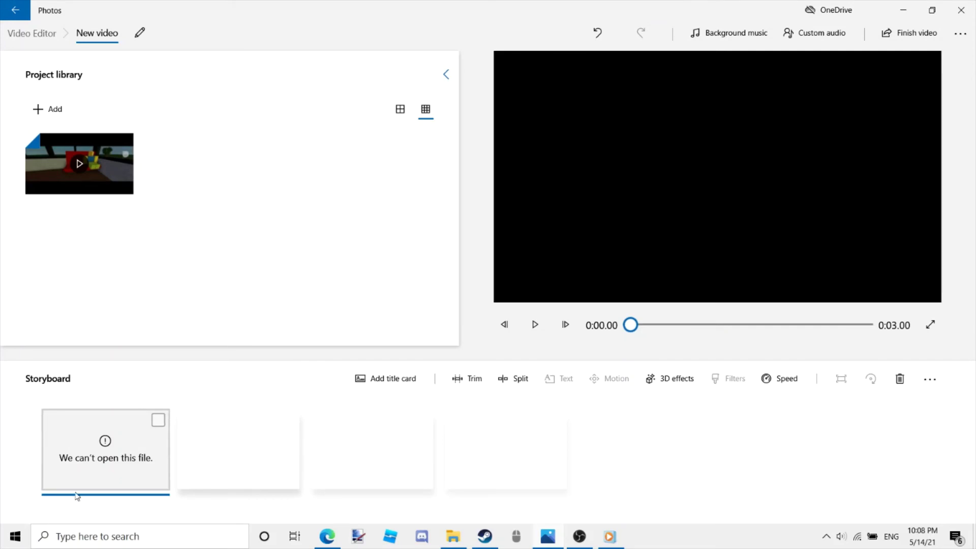
{"action": "right_click", "coordinate": [113, 469]}
{"action": "left_click", "coordinate": [124, 452]}
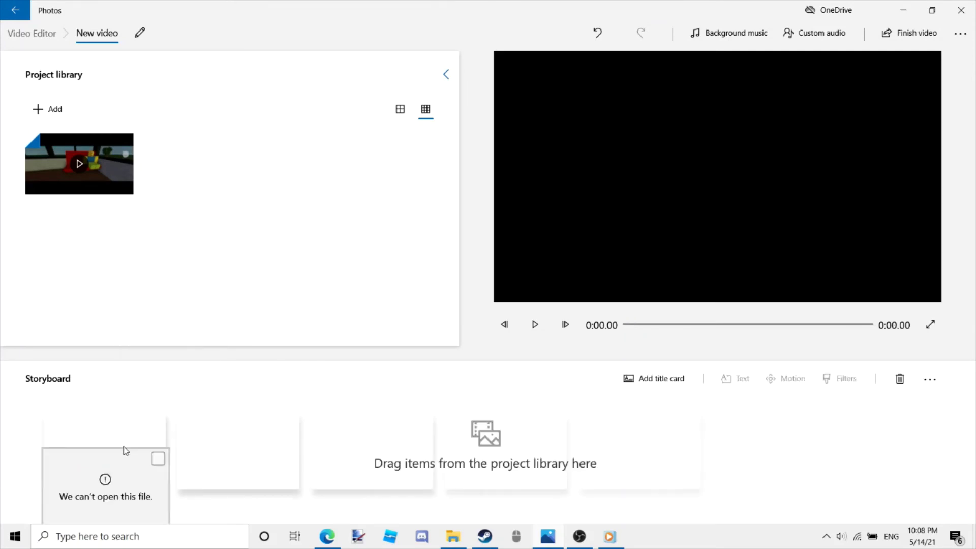
{"action": "left_click", "coordinate": [48, 109]}
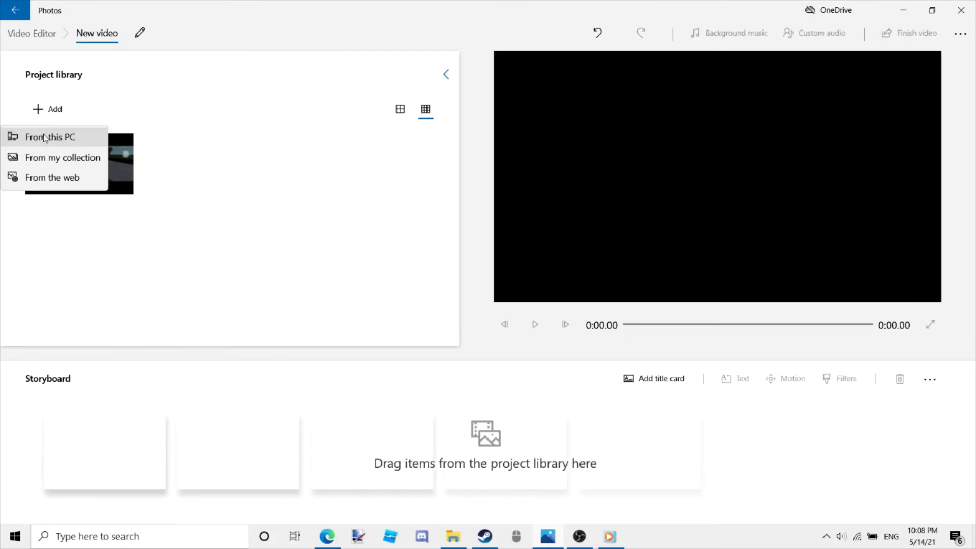
{"action": "left_click", "coordinate": [44, 133]}
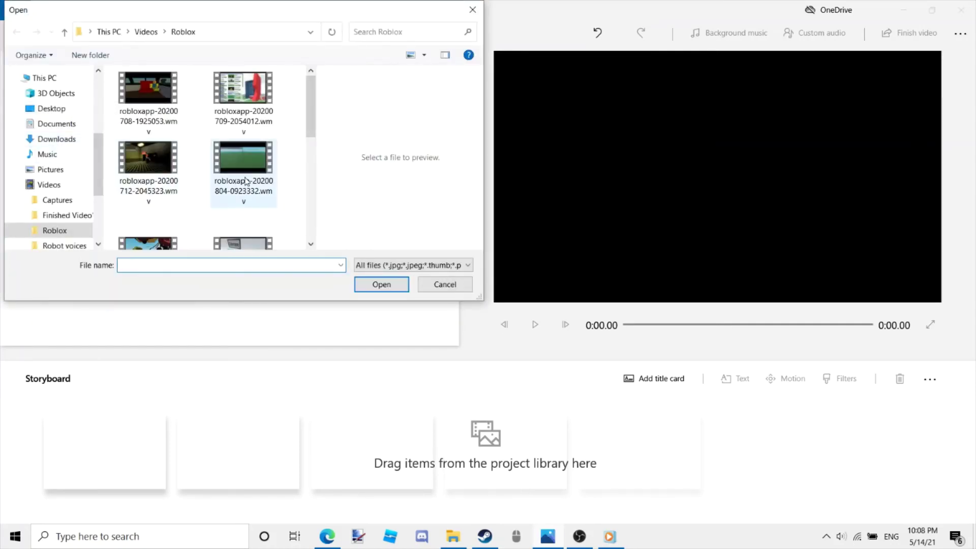
{"action": "scroll", "coordinate": [243, 172], "scroll_direction": "down", "scroll_amount": 1}
{"action": "scroll", "coordinate": [182, 220], "scroll_direction": "down", "scroll_amount": 1}
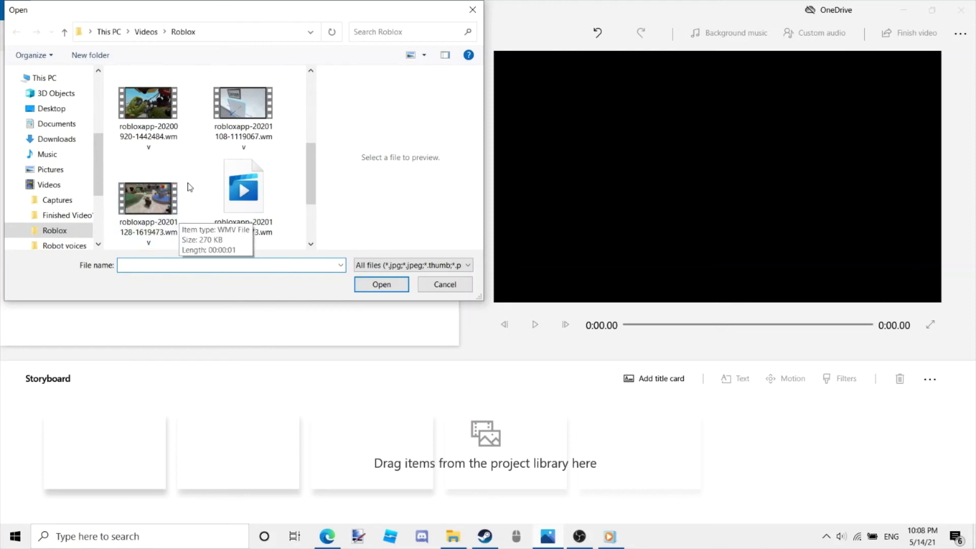
{"action": "left_click", "coordinate": [177, 210]}
{"action": "left_click", "coordinate": [380, 283]}
{"action": "left_click_drag", "start_coordinate": [224, 185], "coordinate": [112, 447]}
Preview the 1.71-second clip, then open the custom audio editor
{"action": "left_click", "coordinate": [534, 327]}
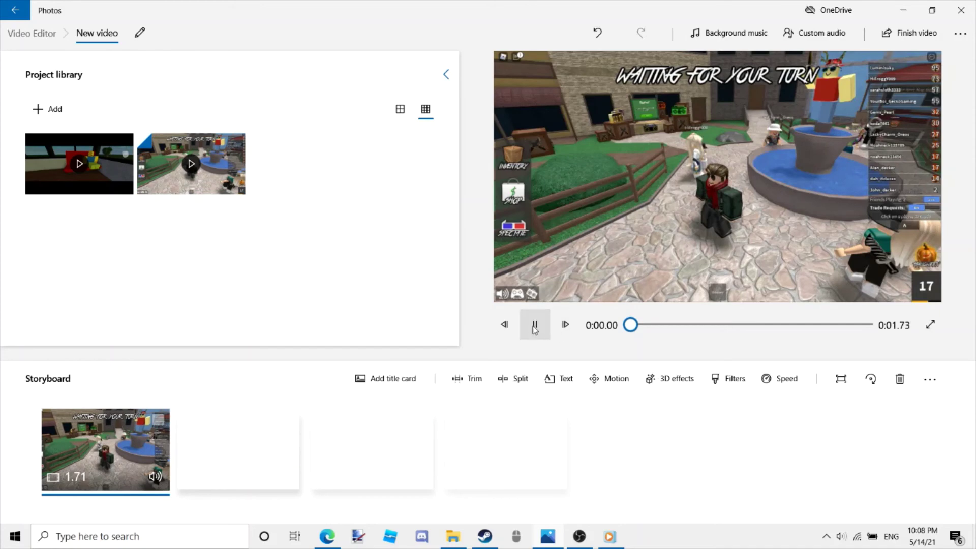
{"action": "left_click", "coordinate": [534, 327]}
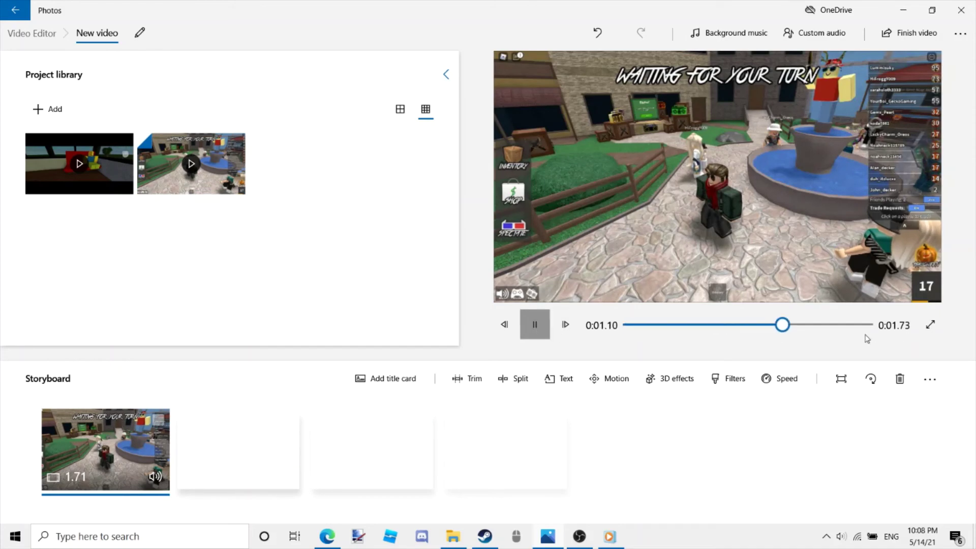
{"action": "left_click", "coordinate": [733, 325]}
{"action": "left_click", "coordinate": [833, 42]}
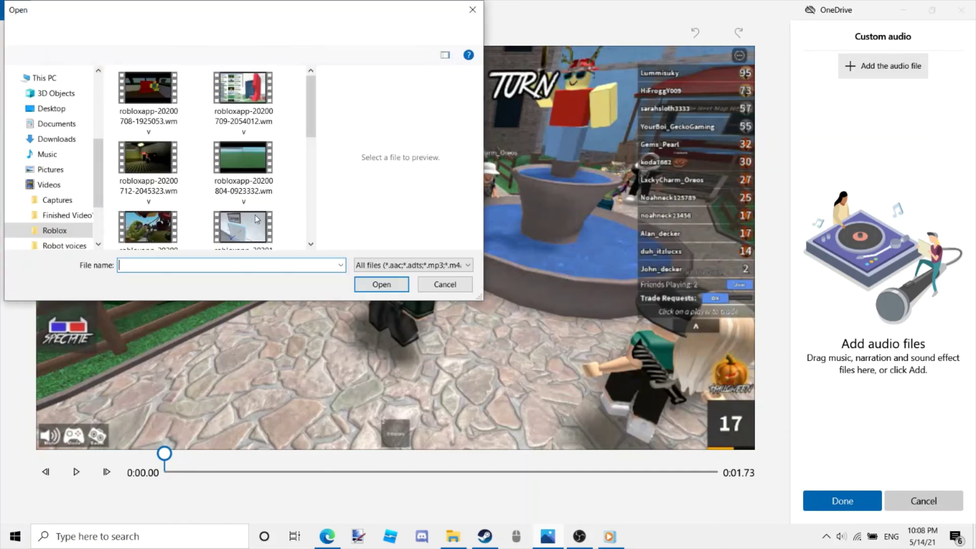
Pick Hello guys.mp3 from Robot voices > Me as custom audio and preview the clip with it
{"action": "scroll", "coordinate": [55, 218], "scroll_direction": "down", "scroll_amount": 2}
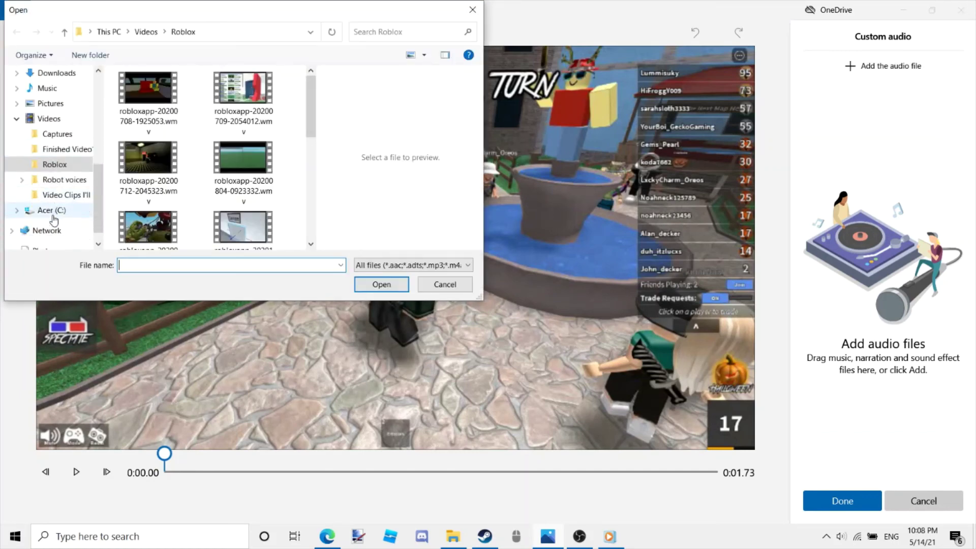
{"action": "left_click", "coordinate": [22, 179]}
{"action": "left_click", "coordinate": [53, 134]}
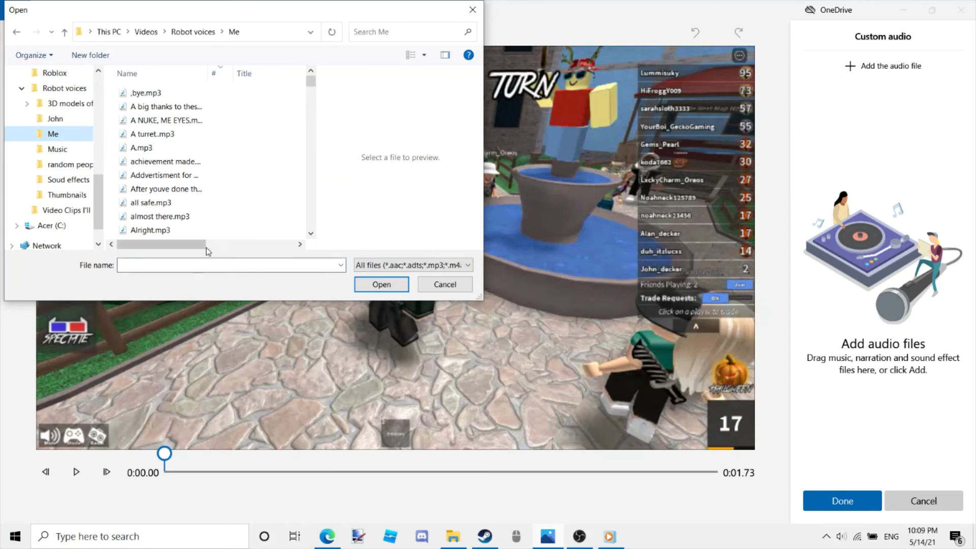
{"action": "type", "text": "hello"}
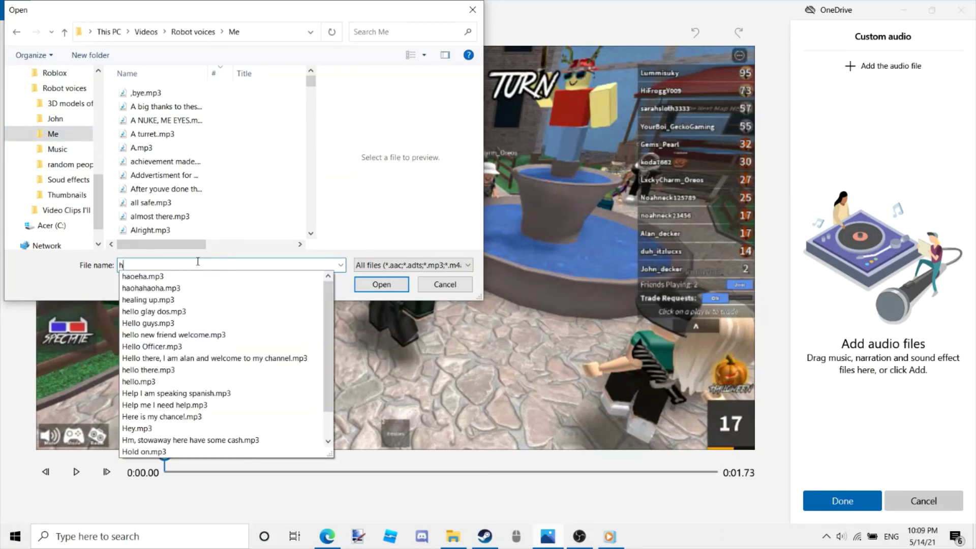
{"action": "key", "text": "Down"}
{"action": "key", "text": "Down"}
{"action": "key", "text": "Return"}
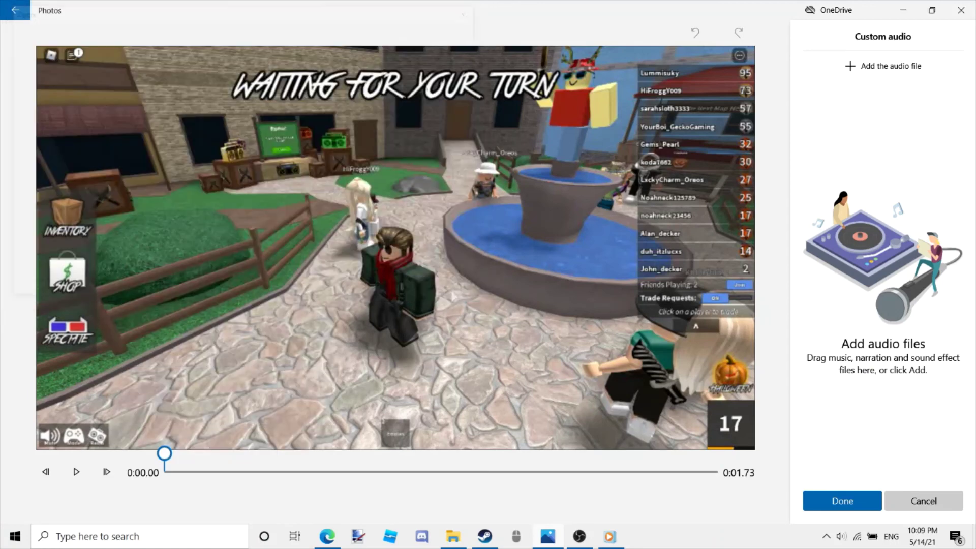
{"action": "left_click", "coordinate": [76, 472]}
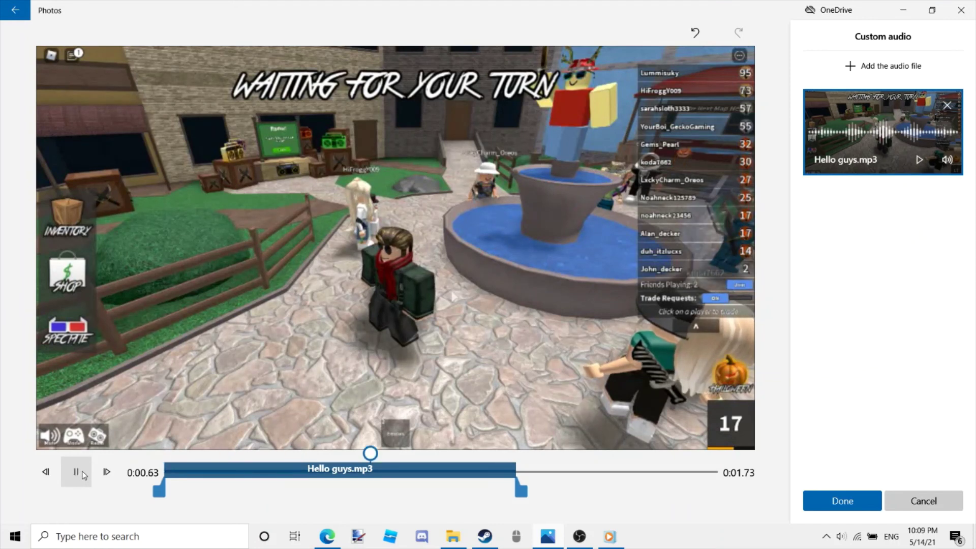
{"action": "left_click", "coordinate": [75, 473]}
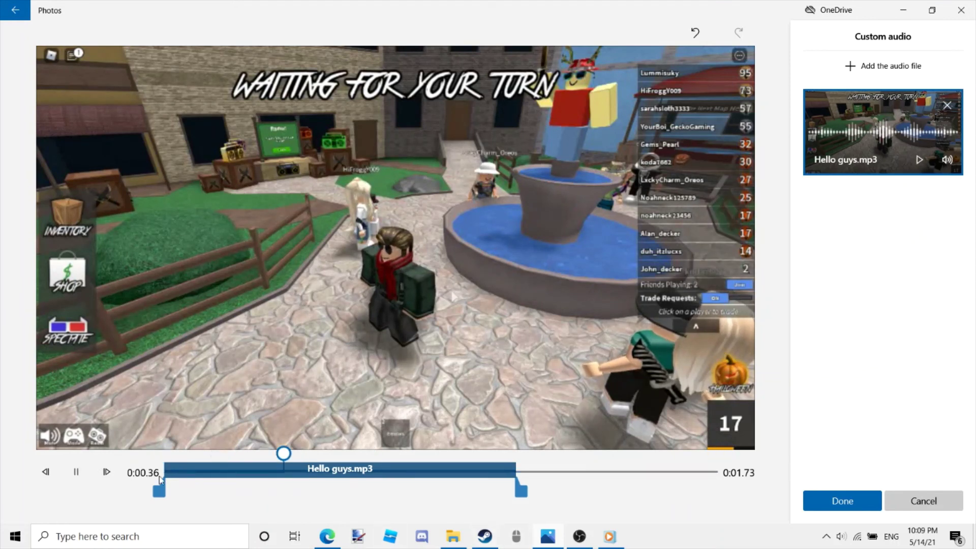
{"action": "left_click", "coordinate": [75, 472]}
Add haohahaoha - Copy (2).mp3 as a second audio track and play the preview
{"action": "left_click", "coordinate": [885, 66]}
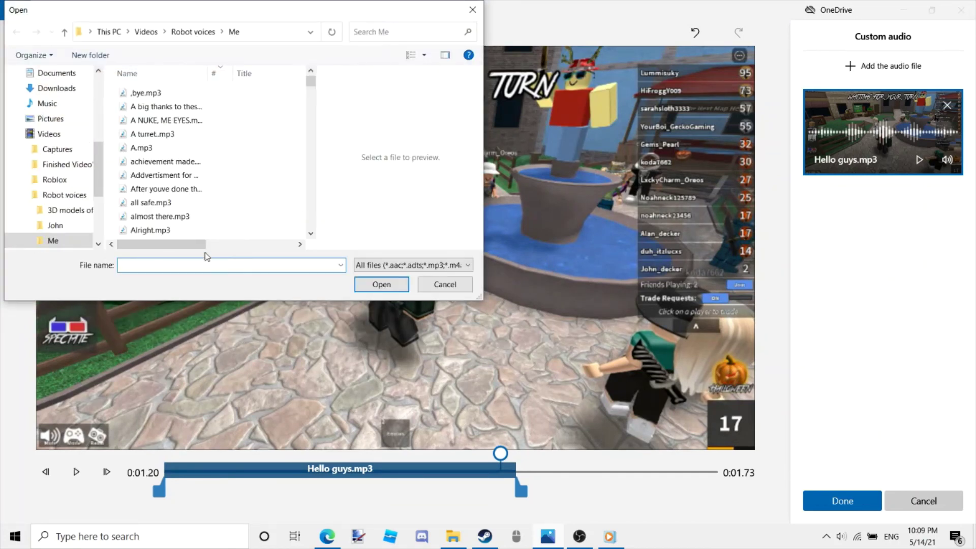
{"action": "type", "text": "hao"}
{"action": "key", "text": "Down"}
{"action": "key", "text": "Return"}
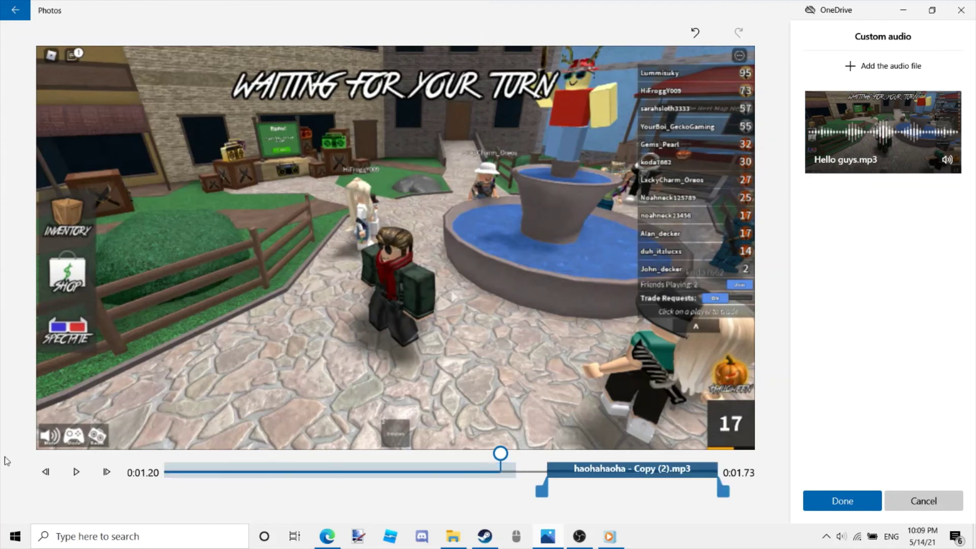
{"action": "left_click", "coordinate": [76, 471]}
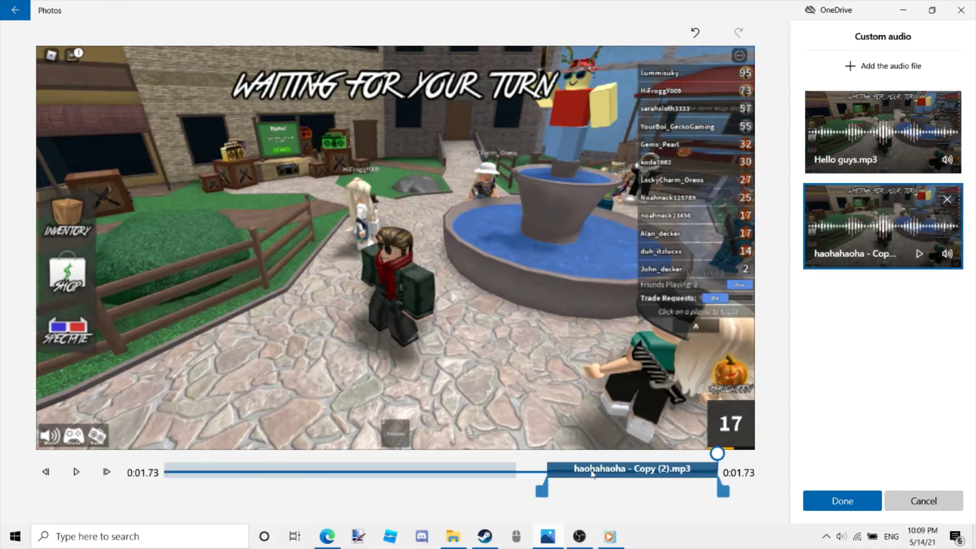
Move the haohahaoha audio earlier, extend it to the video's end, and replay the preview
{"action": "left_click_drag", "start_coordinate": [591, 473], "coordinate": [561, 484]}
{"action": "left_click_drag", "start_coordinate": [658, 492], "coordinate": [722, 492]}
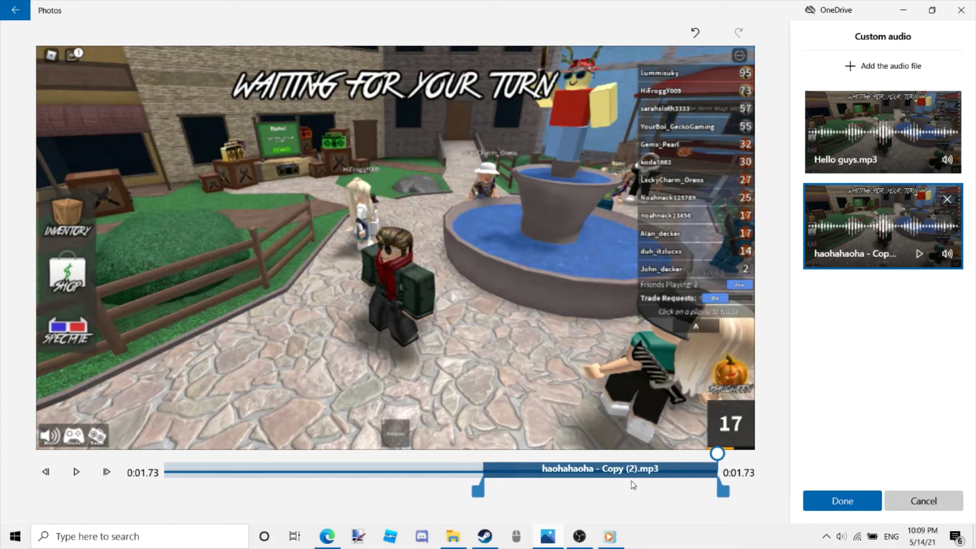
{"action": "left_click", "coordinate": [573, 483]}
{"action": "left_click", "coordinate": [296, 460]}
{"action": "key", "text": "space"}
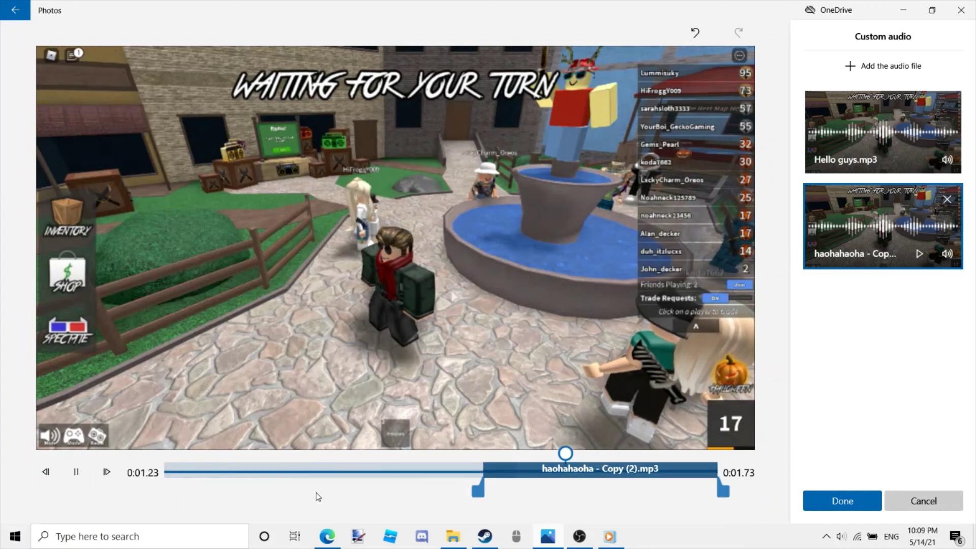